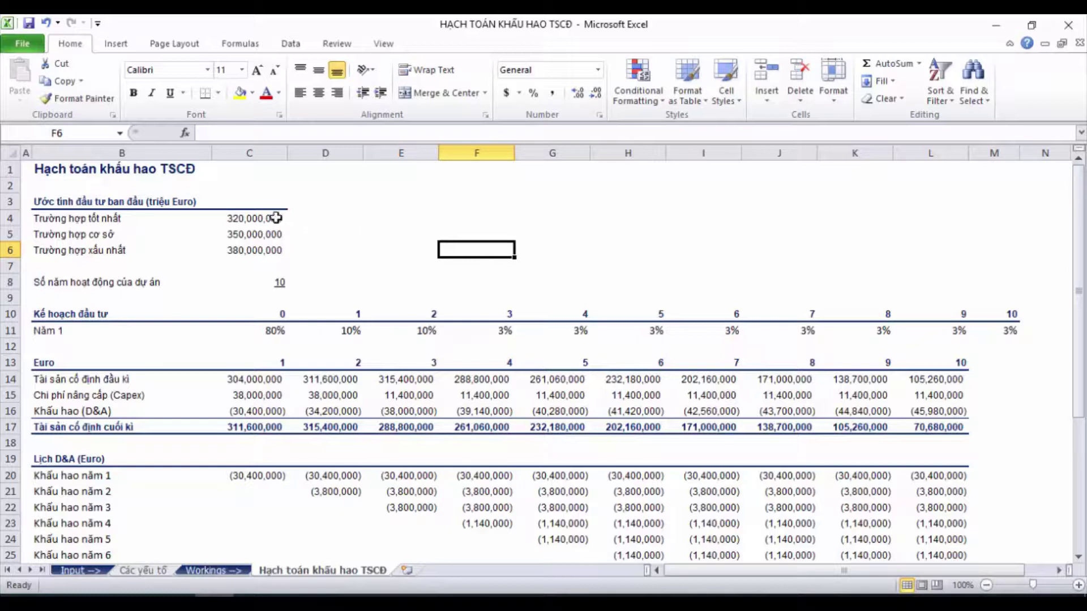
left_click_drag(274, 217, 274, 249)
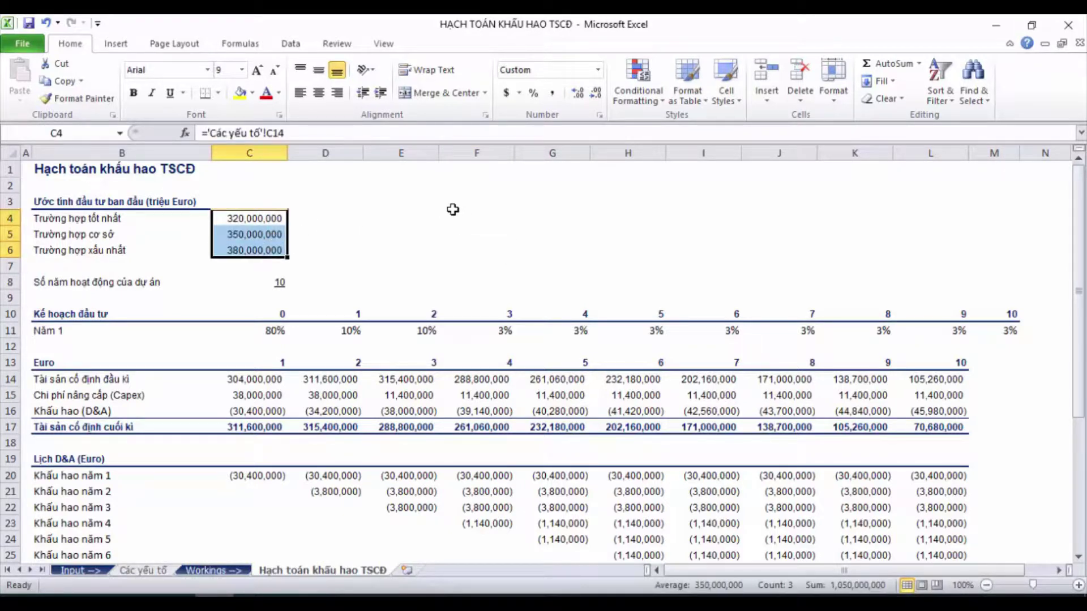
left_click_drag(139, 283, 285, 282)
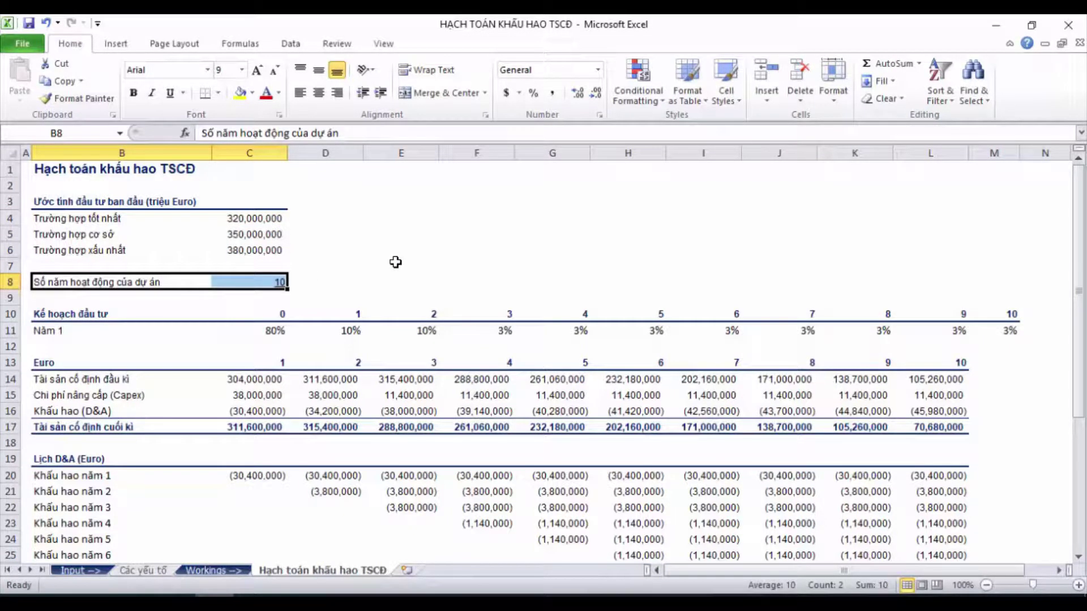
scroll(395, 262, "down", 3)
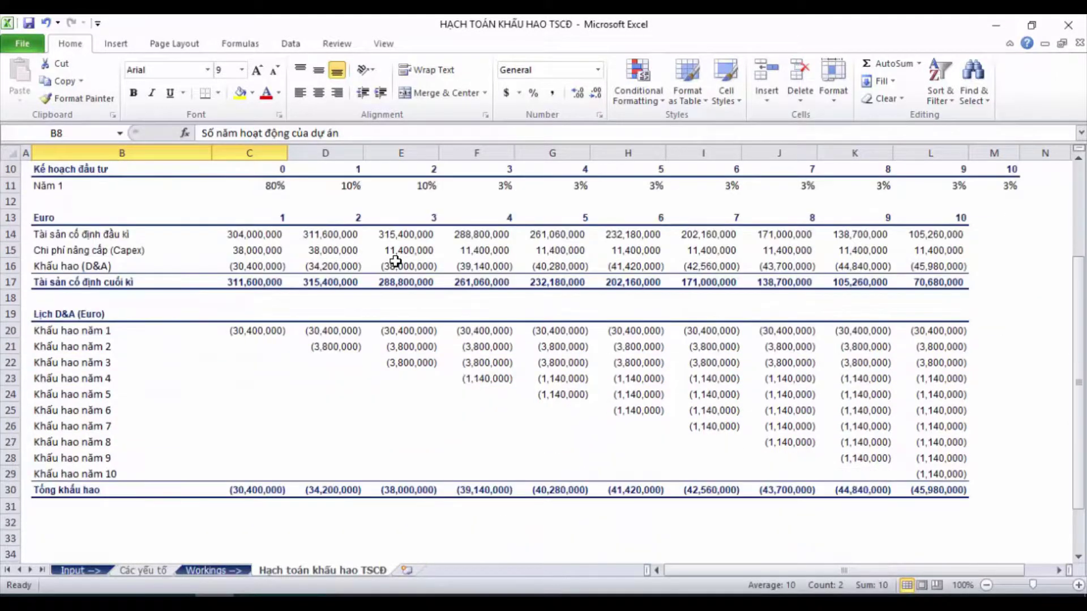
scroll(262, 313, "up", 3)
left_click(340, 250)
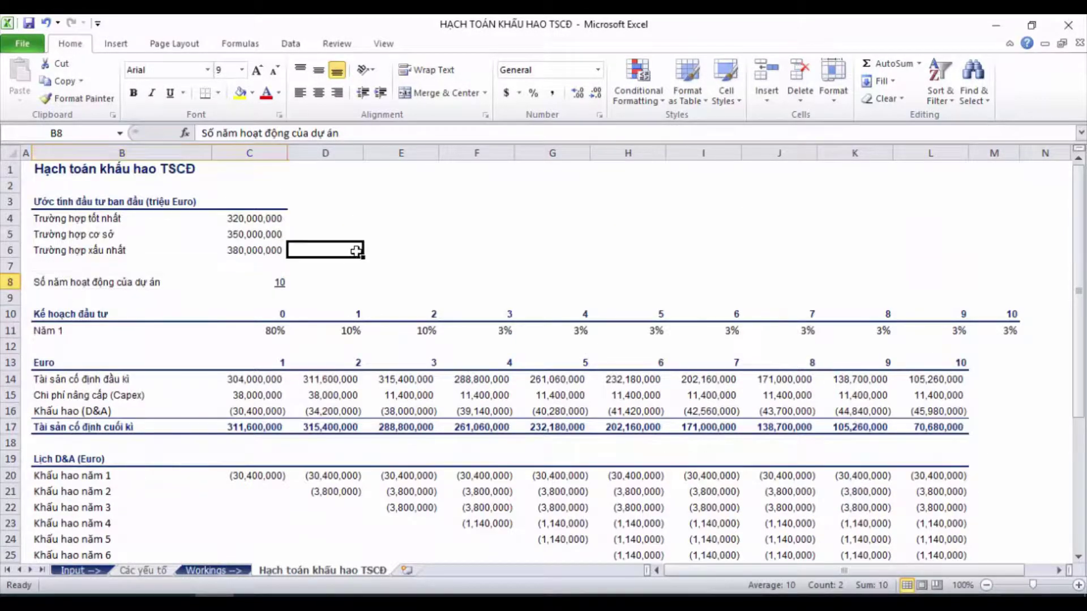
left_click(279, 280)
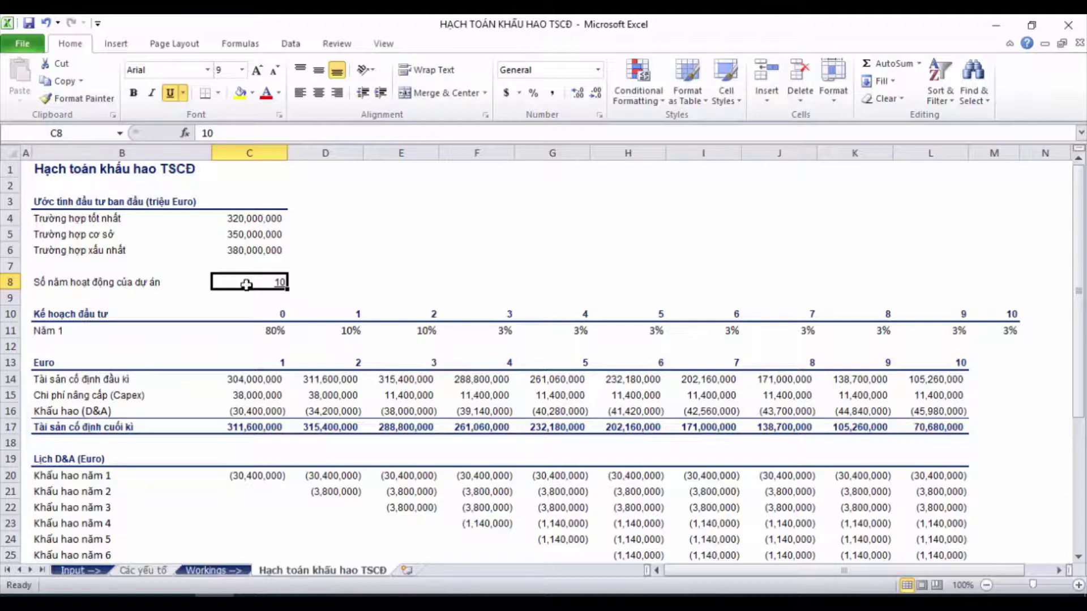
left_click_drag(78, 313, 996, 333)
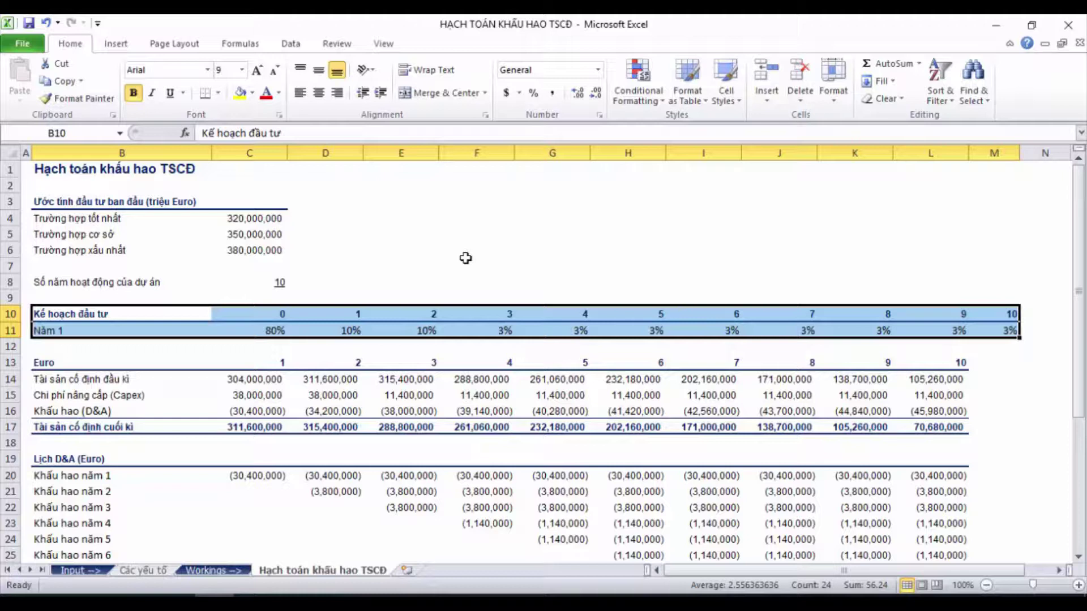
left_click(465, 259)
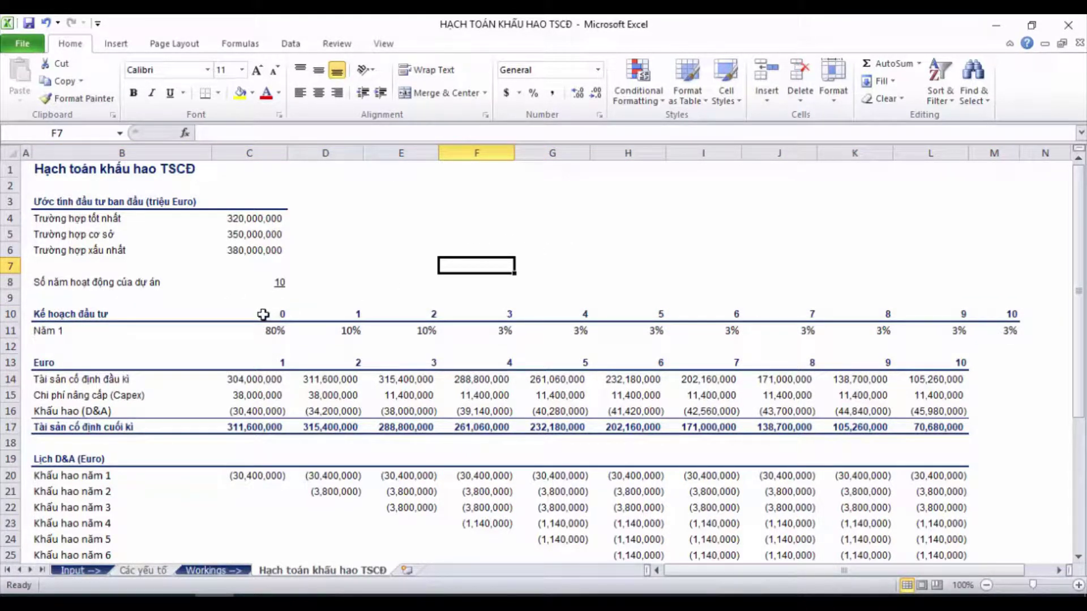
left_click_drag(263, 316, 396, 330)
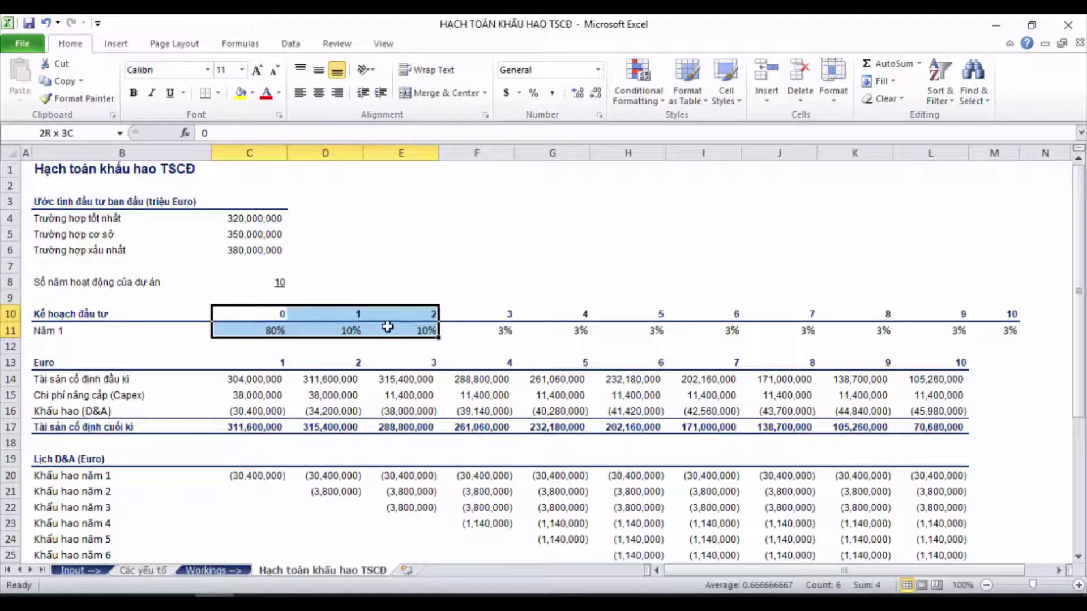
left_click(588, 256)
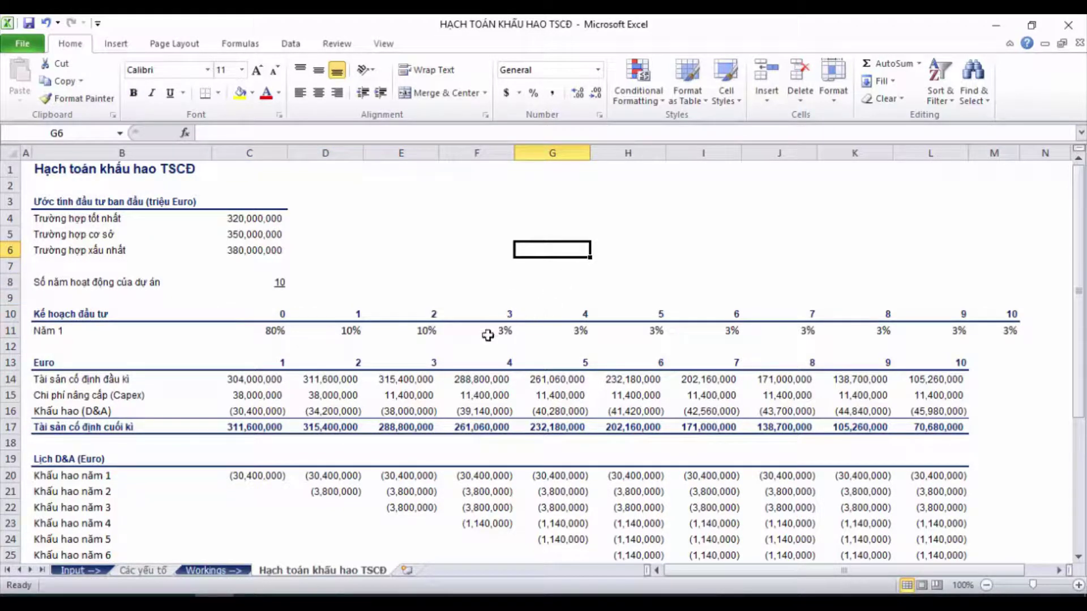
mouse_move(491, 332)
left_mouse_down()
mouse_move(660, 318)
mouse_move(984, 318)
left_mouse_up()
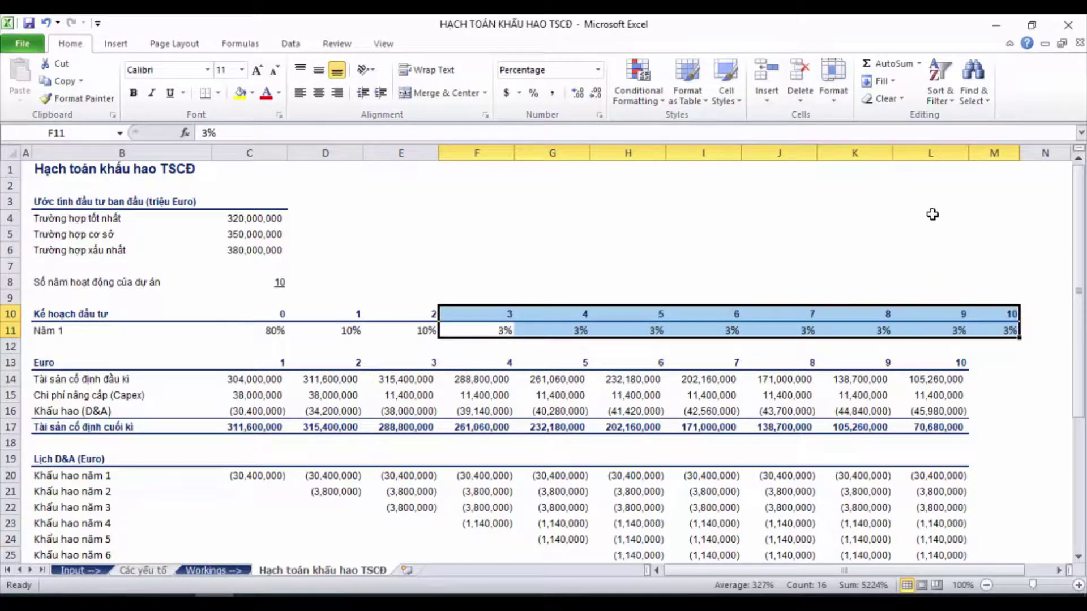
left_click(900, 219)
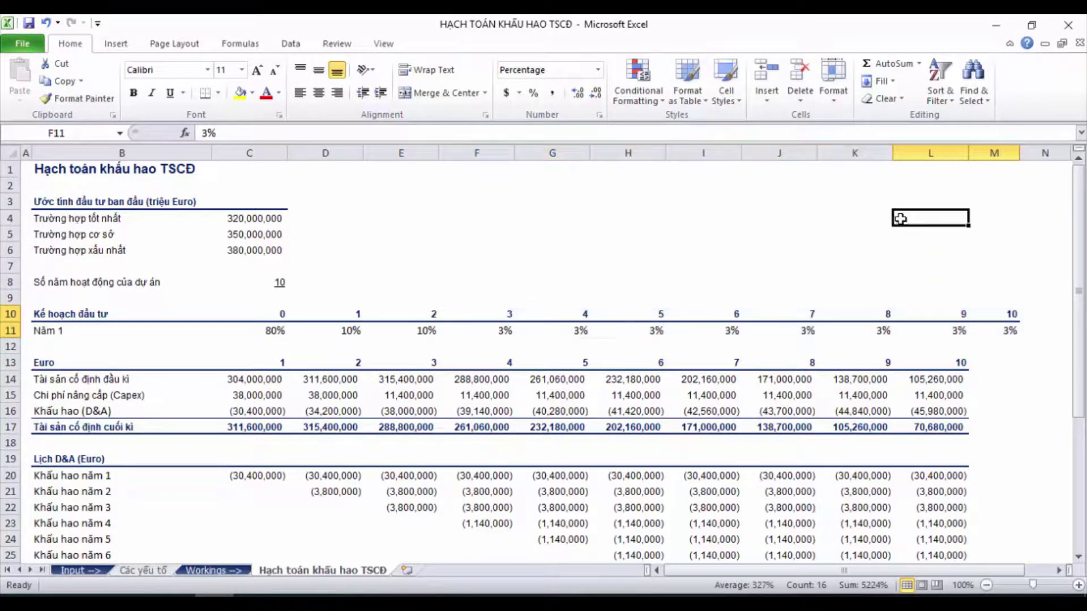
scroll(878, 227, "down", 1)
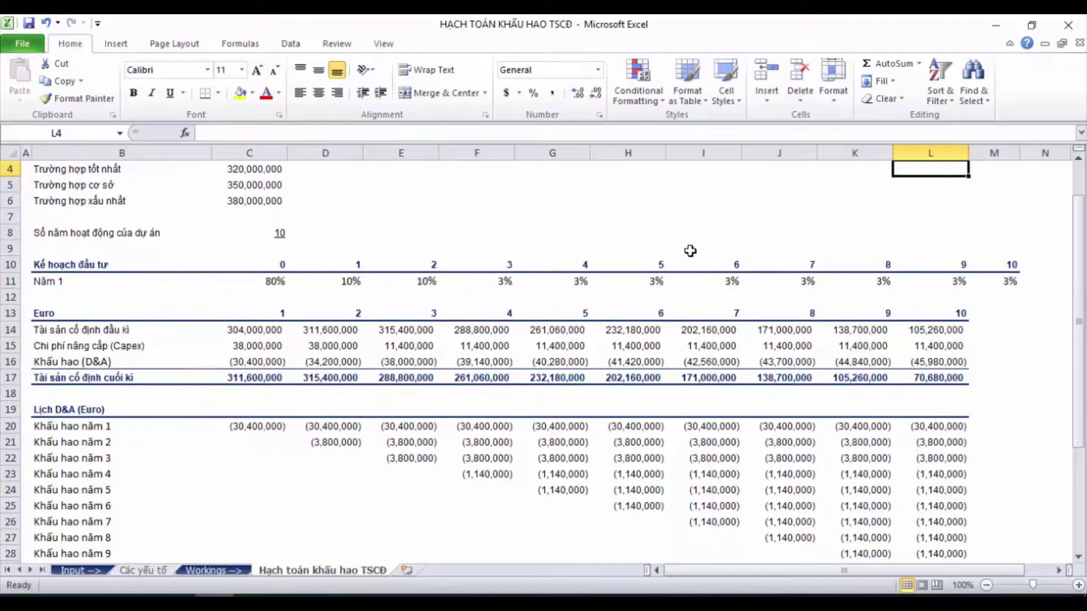
mouse_move(47, 313)
left_mouse_down()
mouse_move(526, 336)
mouse_move(962, 378)
left_mouse_up()
left_click(106, 331)
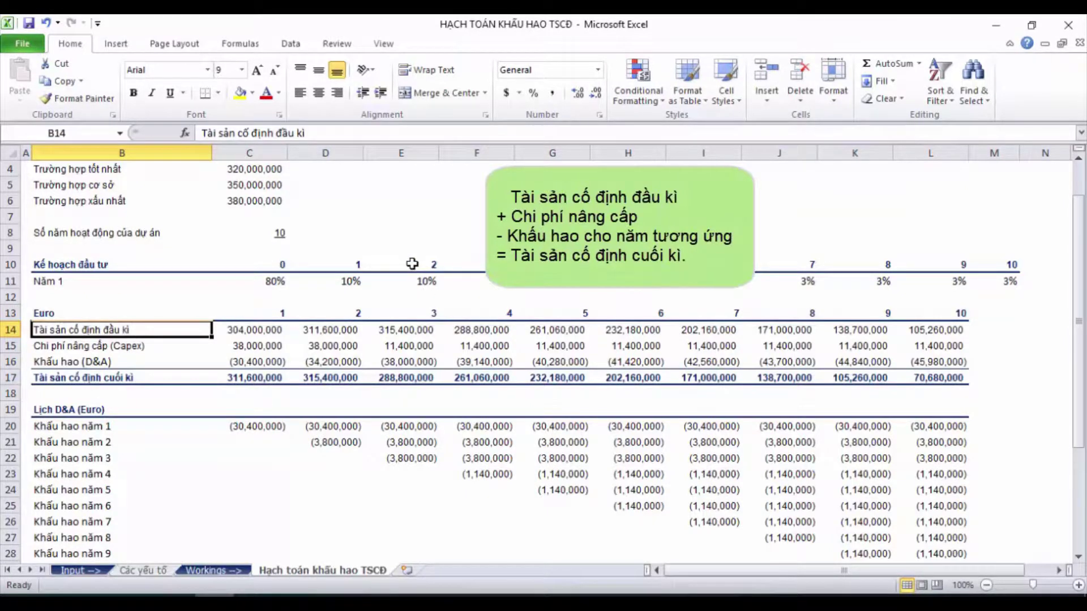
key("Down")
key("Down")
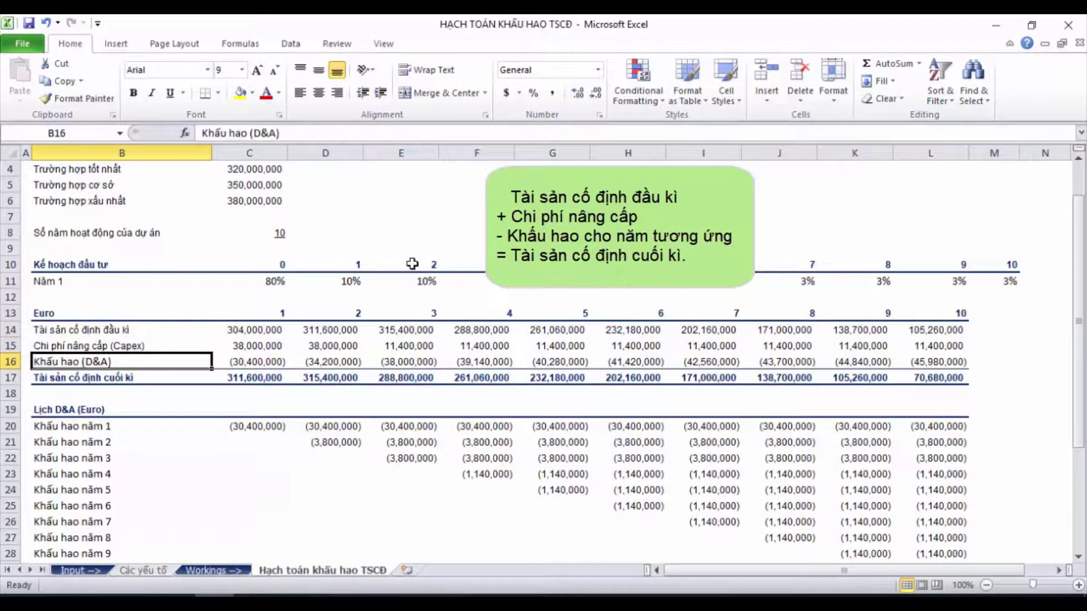
left_click(125, 378)
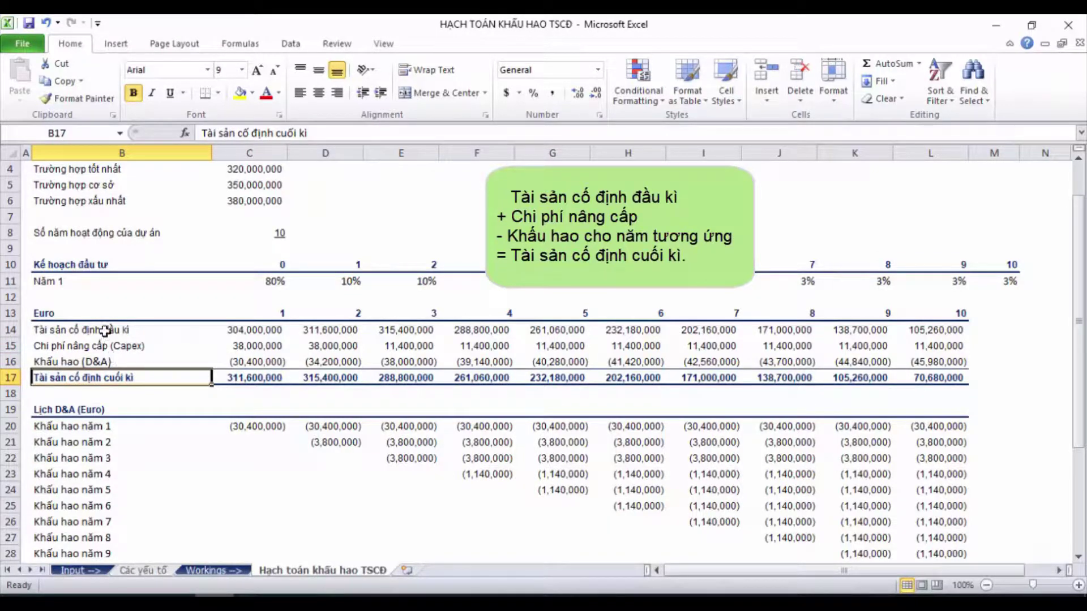
left_click_drag(105, 331, 120, 378)
left_click(169, 294)
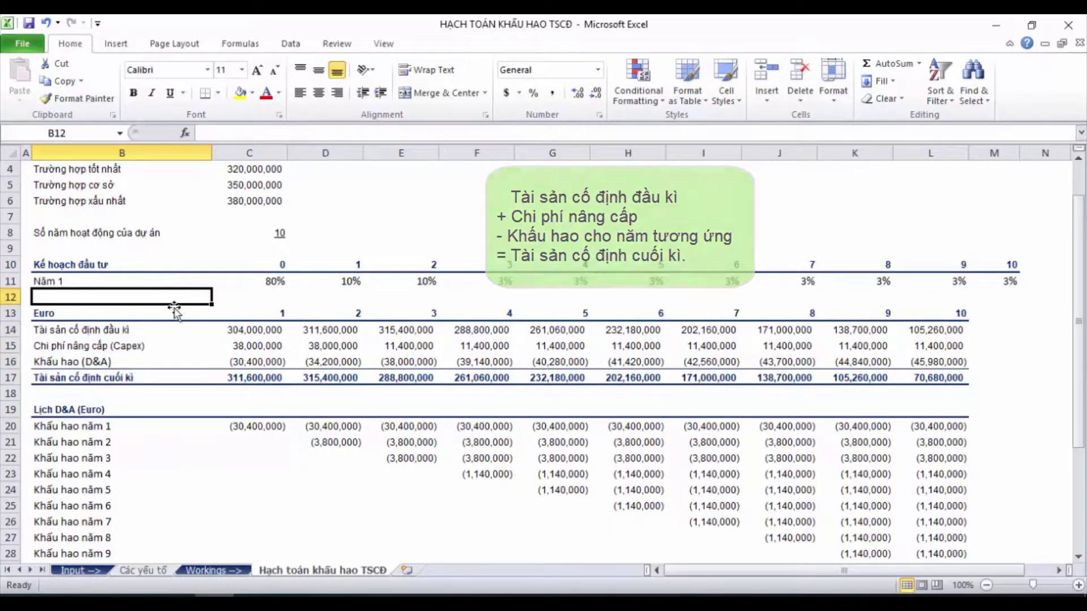
left_click(264, 330)
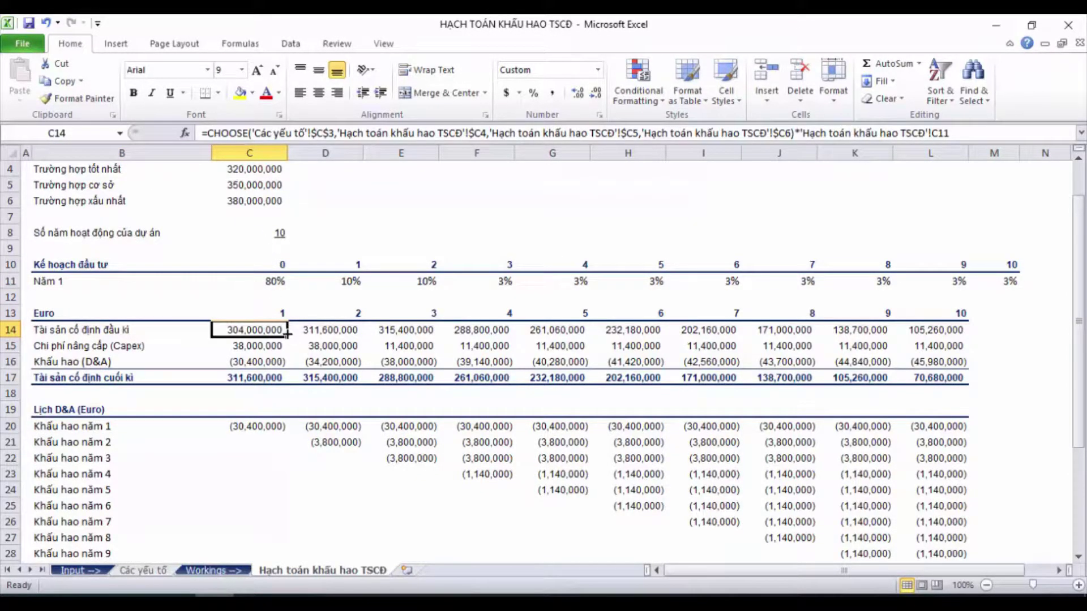
scroll(287, 334, "up", 1)
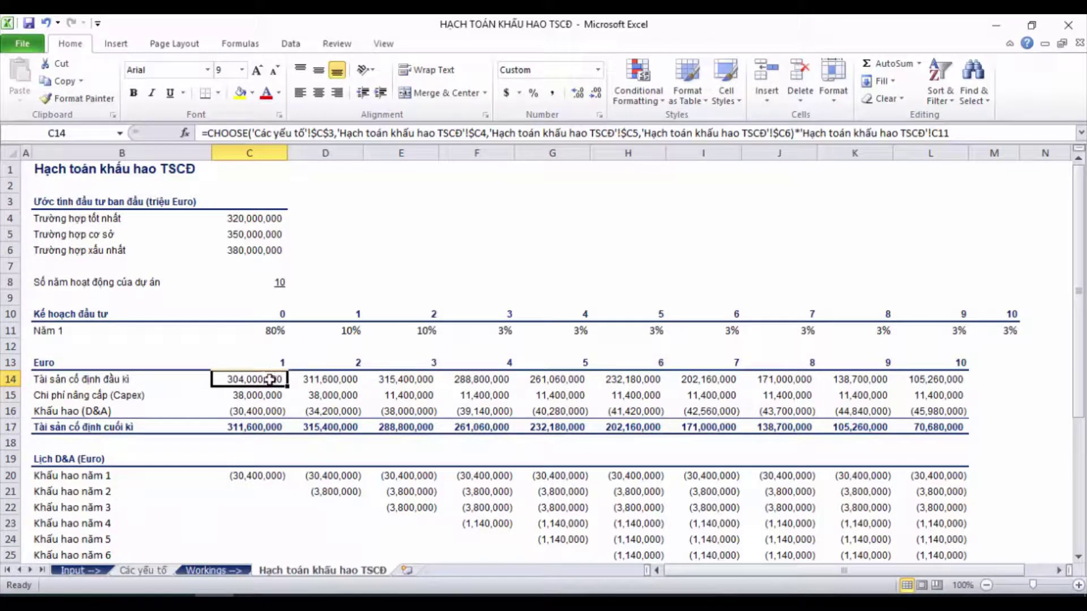
left_click_drag(206, 134, 242, 134)
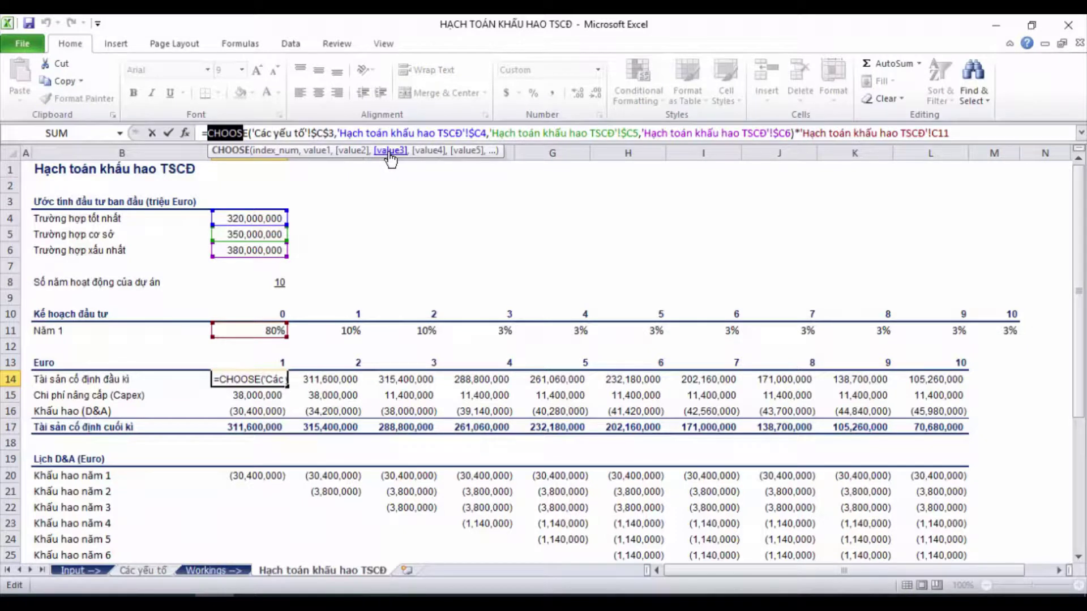
key("Return")
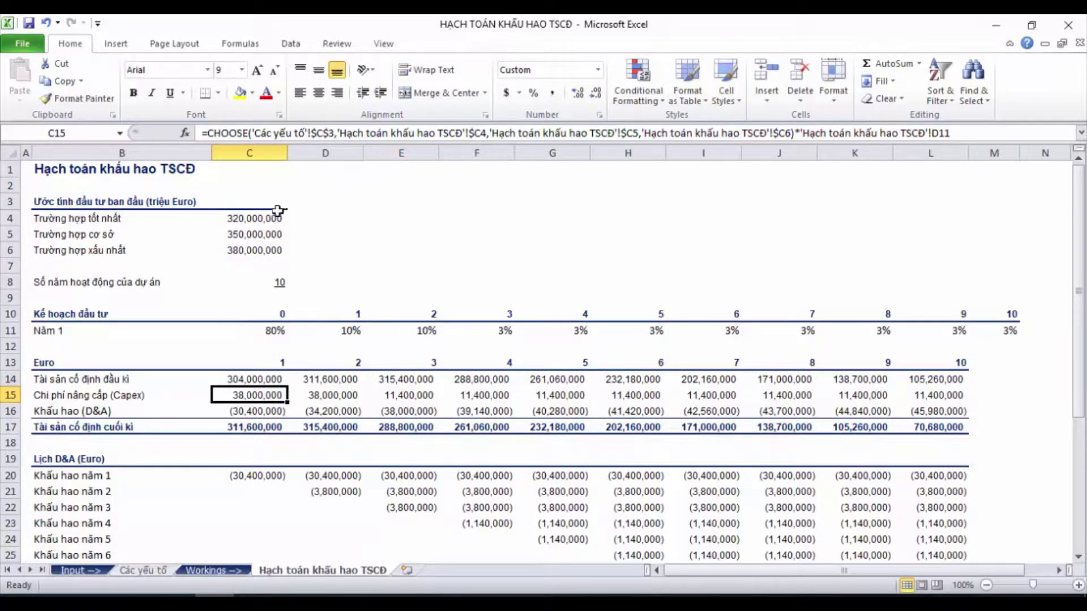
left_click(272, 234)
left_click(273, 249)
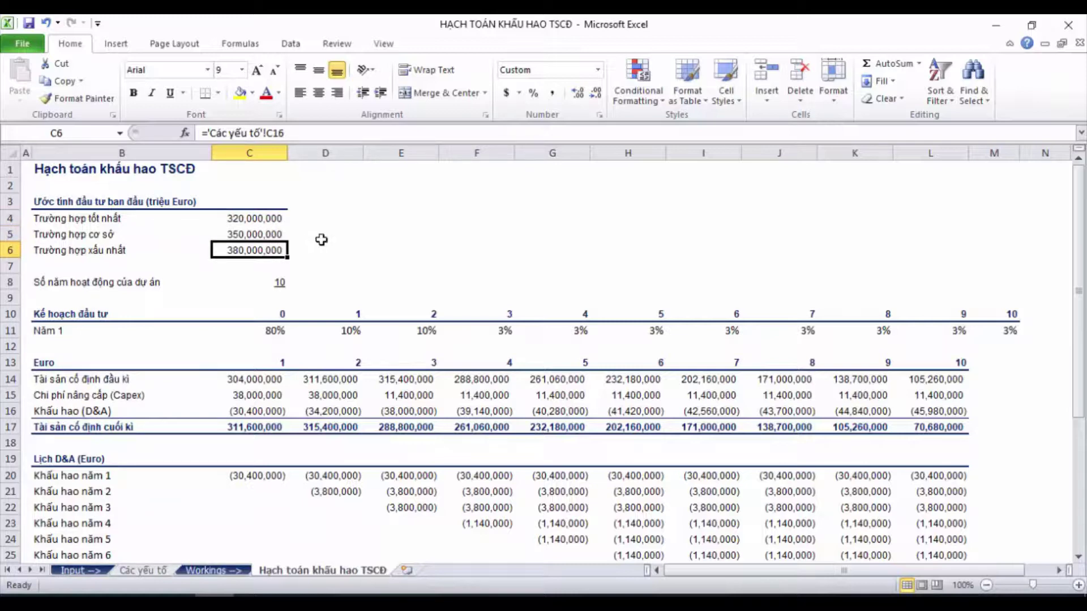
left_click(161, 570)
left_click(175, 229)
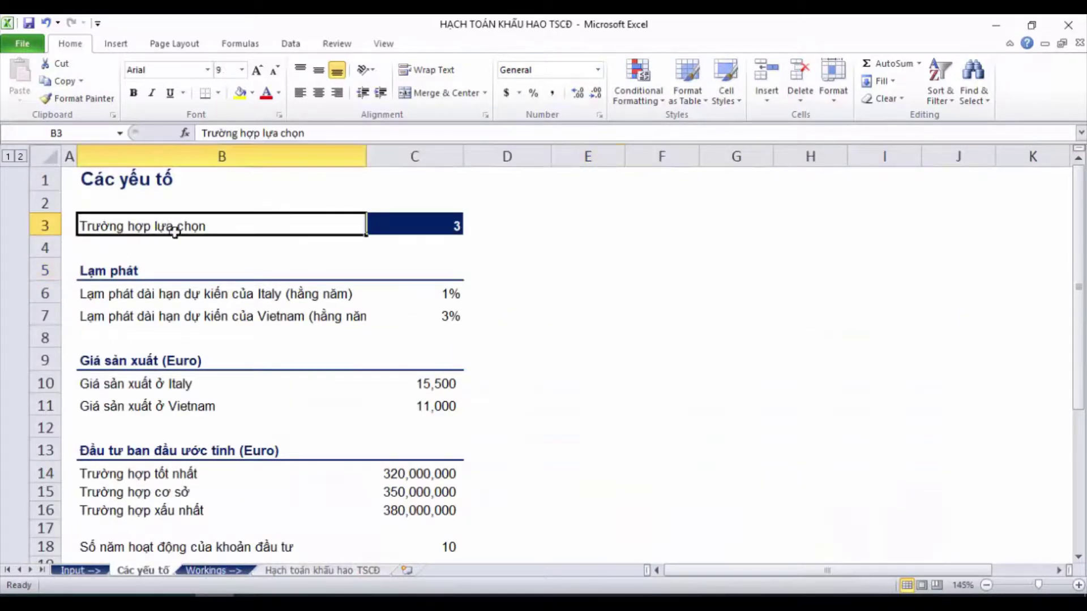
left_click(277, 572)
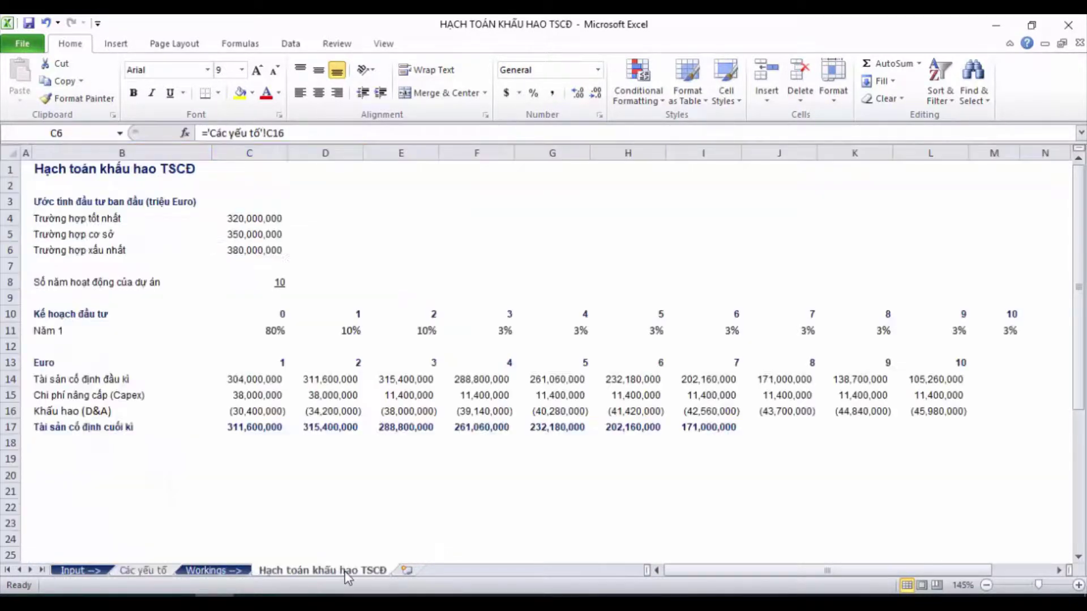
left_click(321, 272)
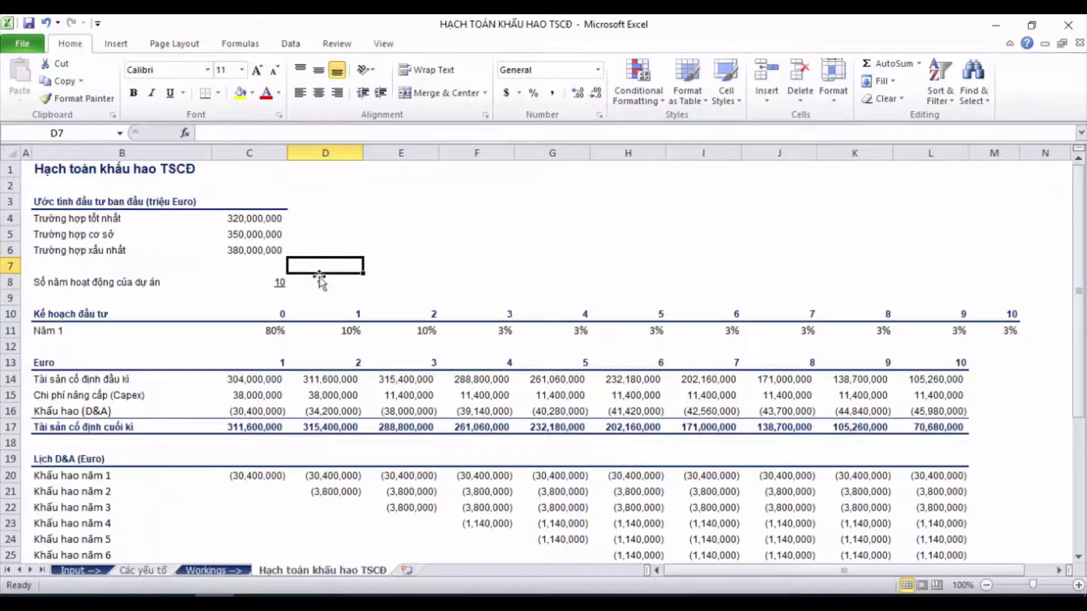
left_click(263, 381)
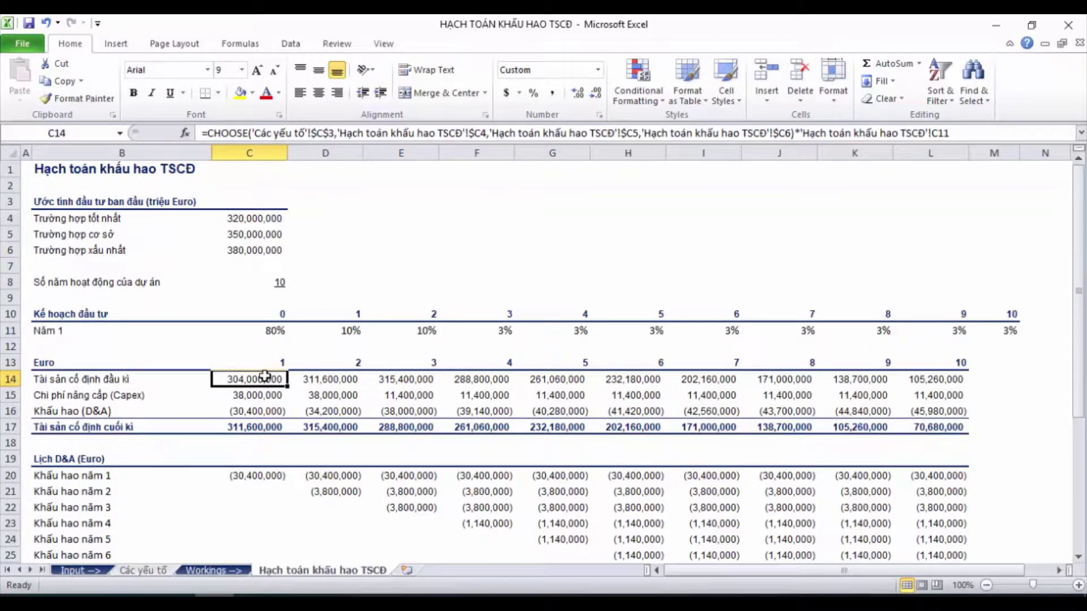
left_click(339, 381)
left_click(256, 386)
left_click(93, 394)
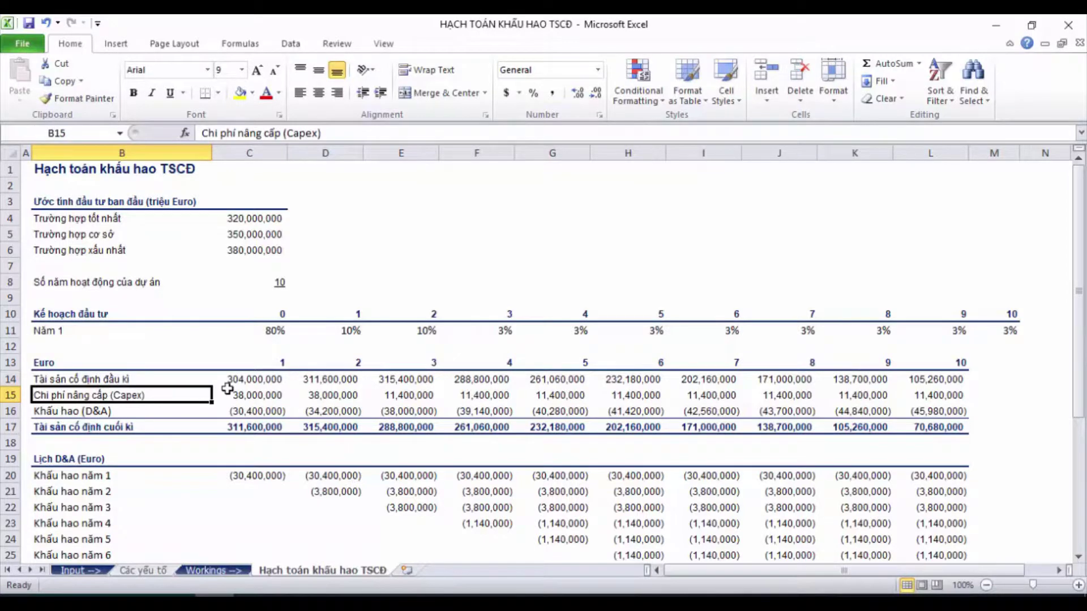
left_click(258, 396)
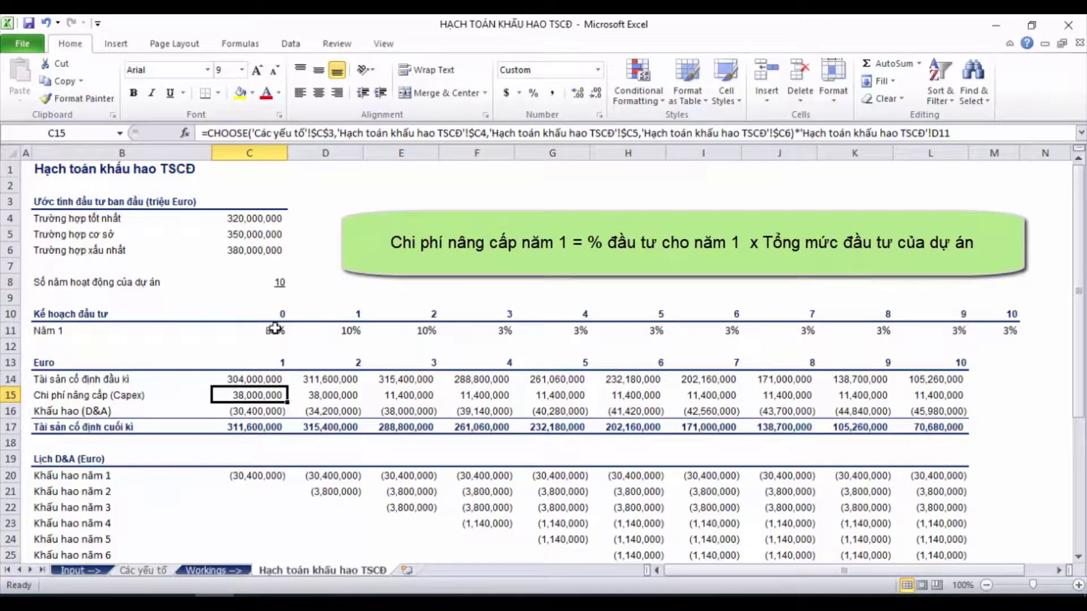
left_click(347, 331)
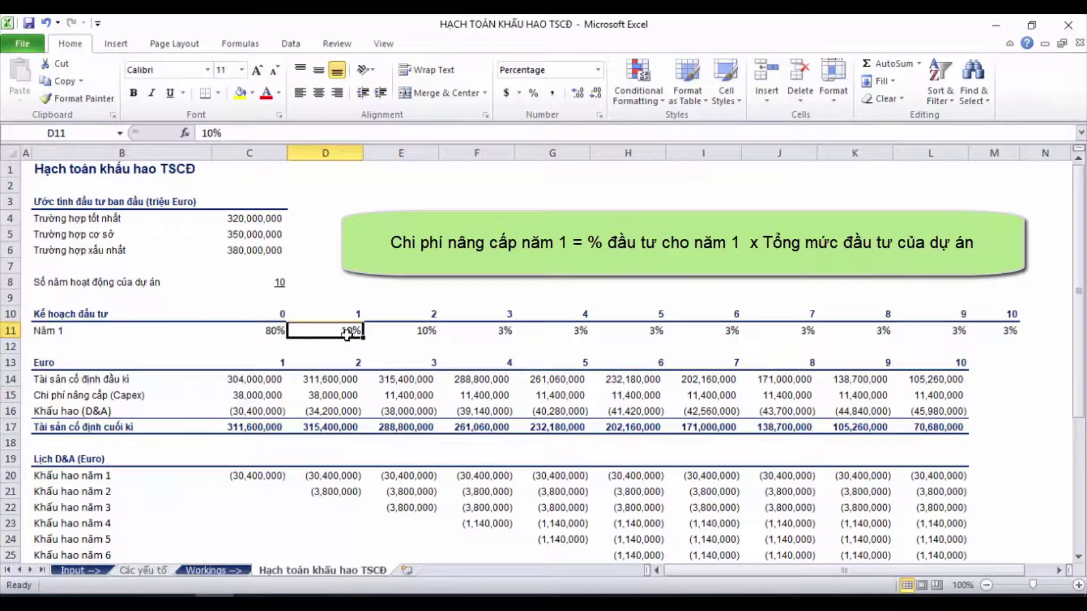
left_click(252, 225)
left_click_drag(251, 225, 255, 250)
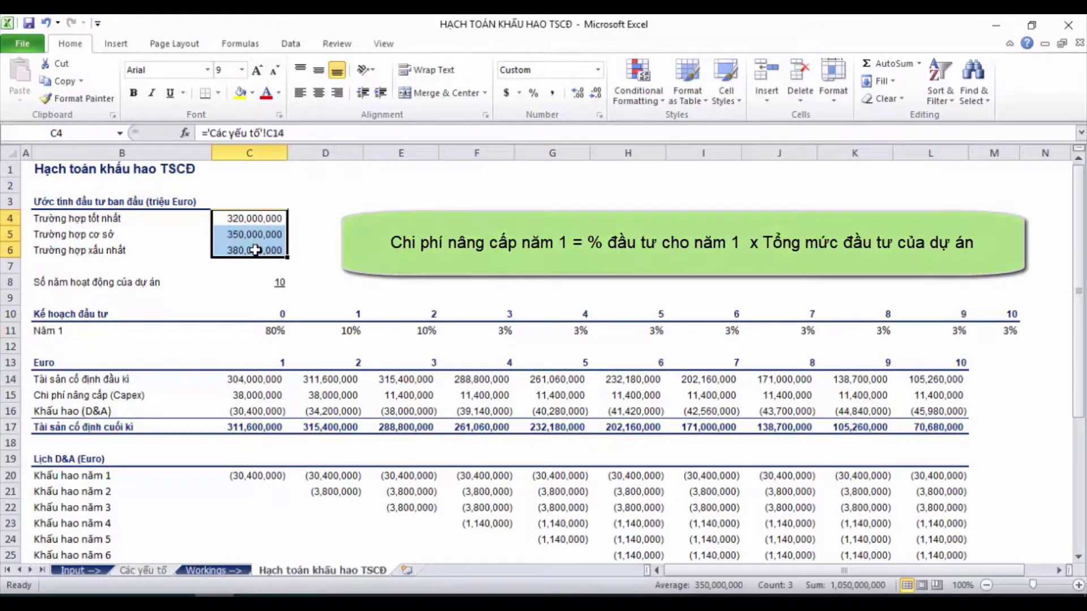
left_click(267, 395)
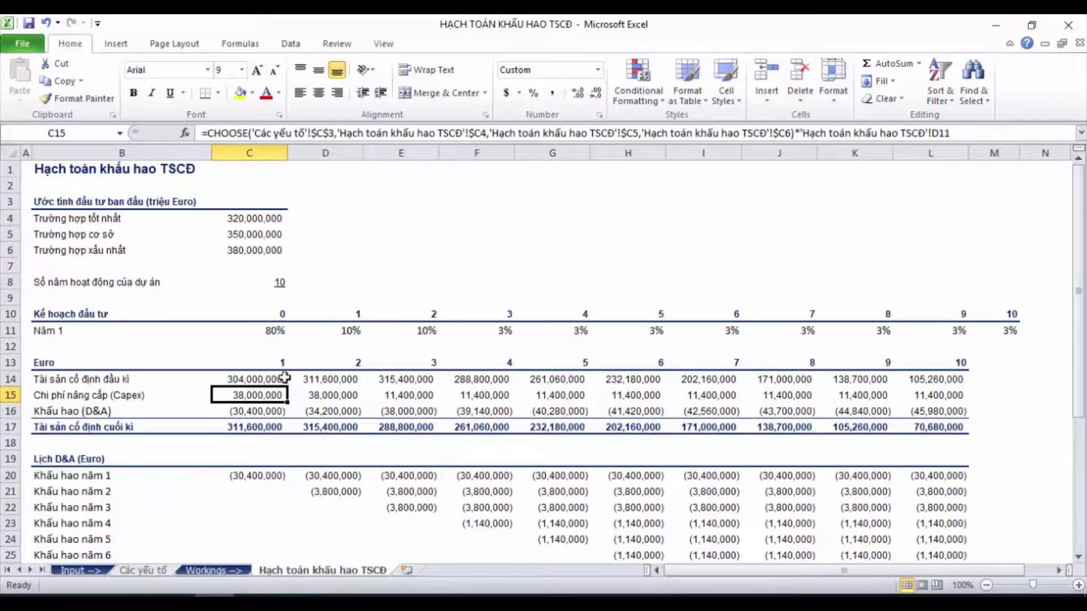
left_click(88, 410)
scroll(87, 410, "down", 2)
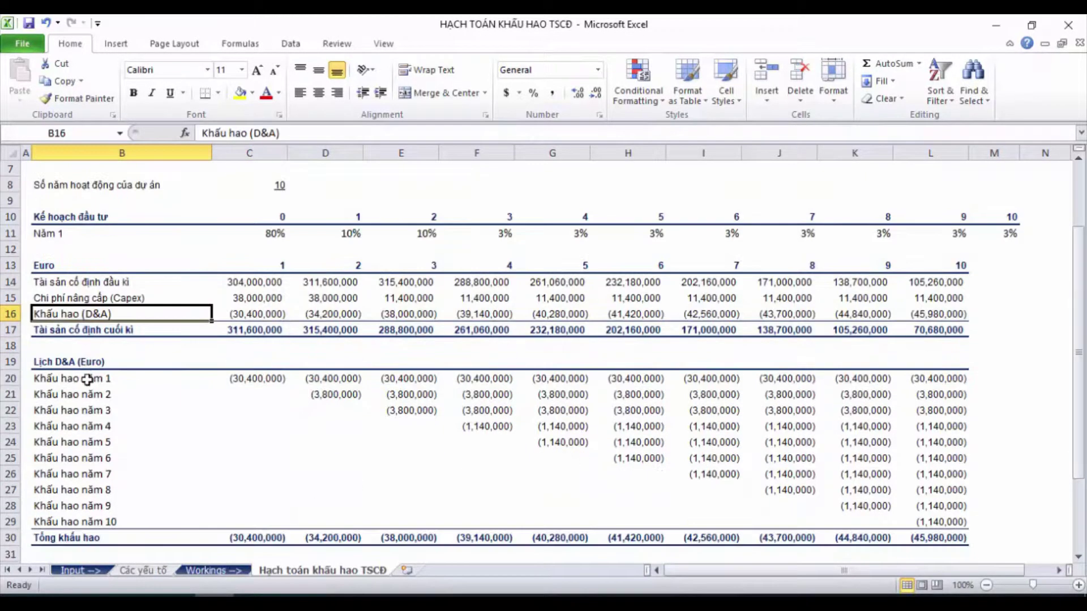
mouse_move(85, 362)
left_mouse_down()
mouse_move(654, 517)
mouse_move(905, 514)
left_mouse_up()
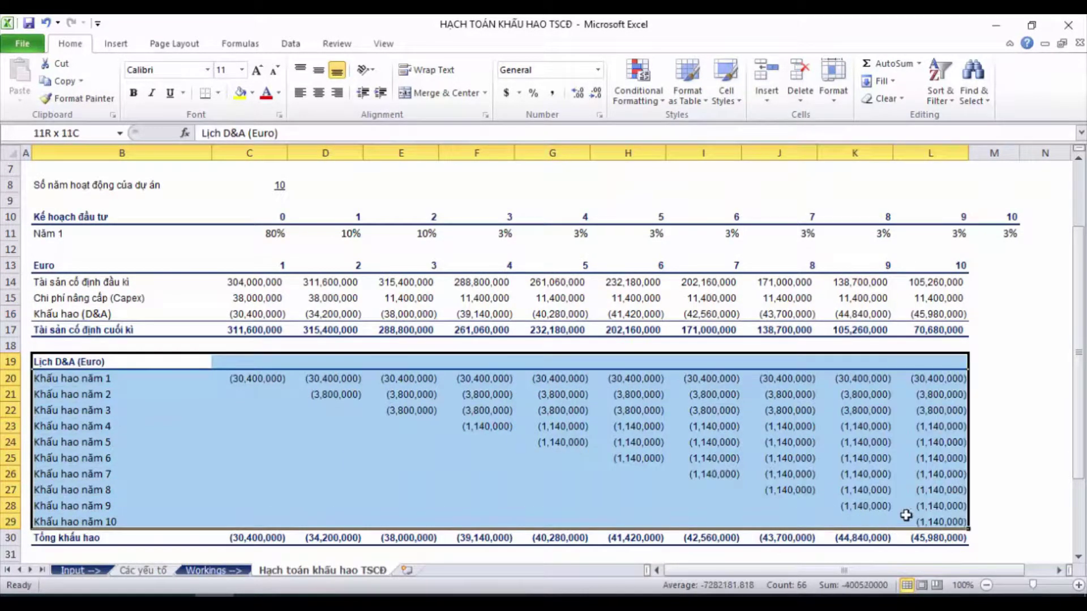
left_click(102, 380)
left_click(89, 394)
left_click(95, 412)
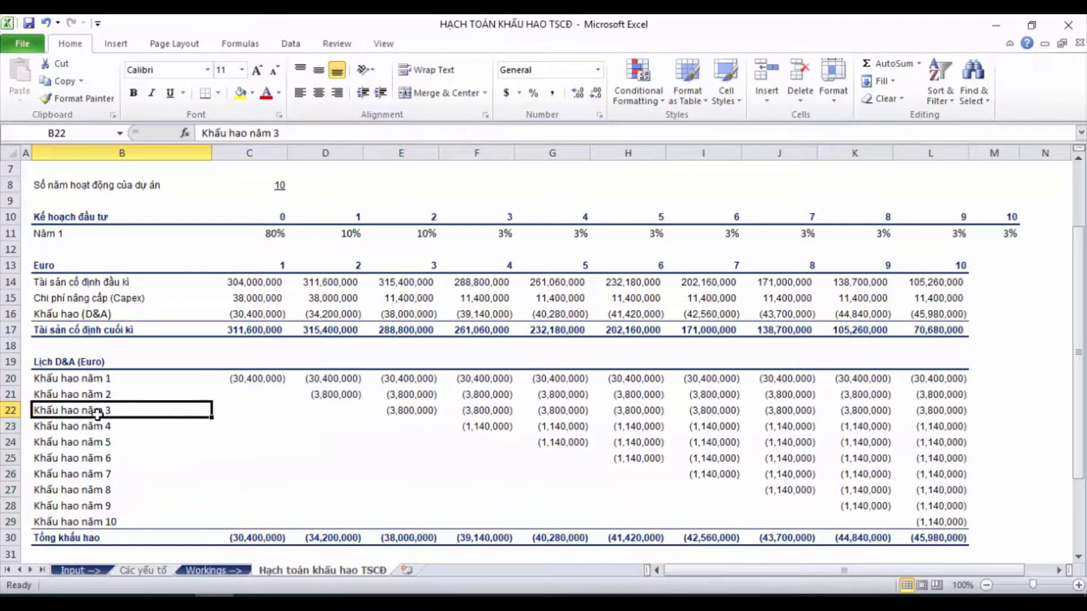
left_click(97, 429)
left_click(99, 445)
left_click(102, 459)
left_click(103, 474)
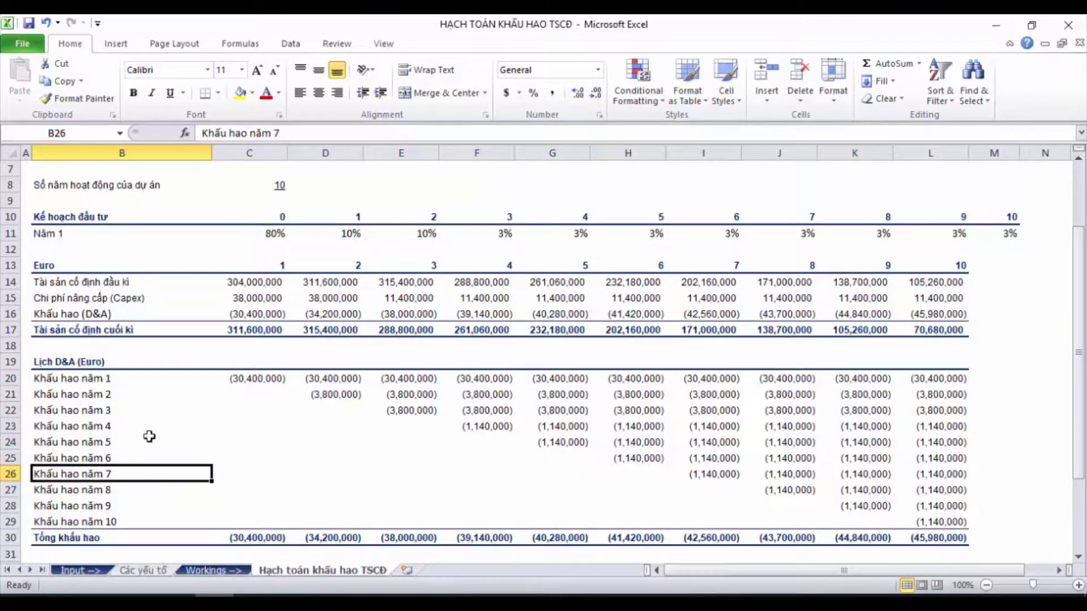
left_click(172, 396)
left_click(249, 379)
left_click(95, 412)
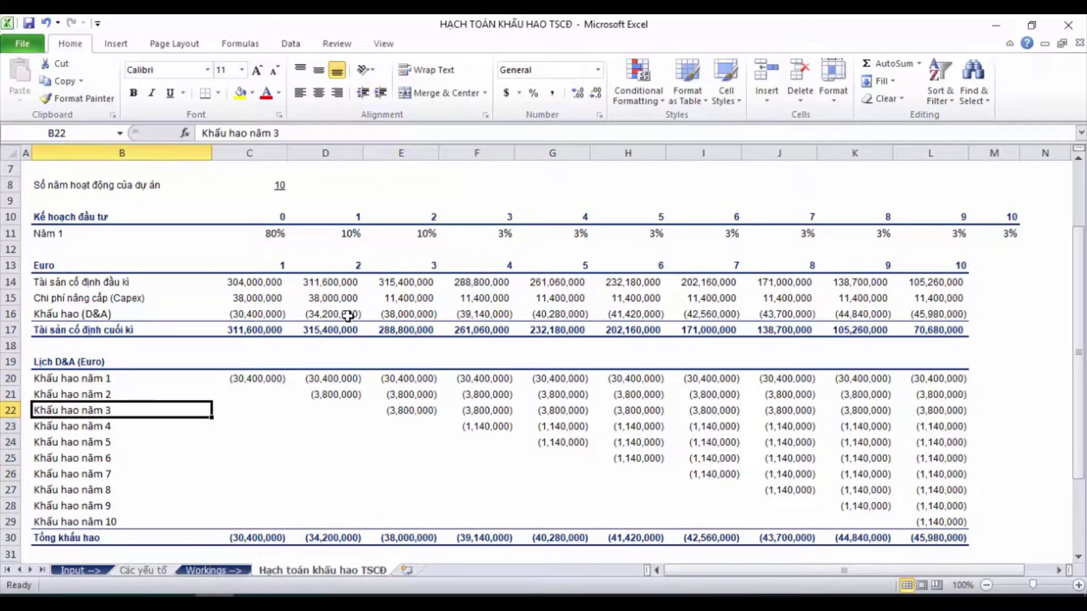
left_click_drag(492, 234, 974, 218)
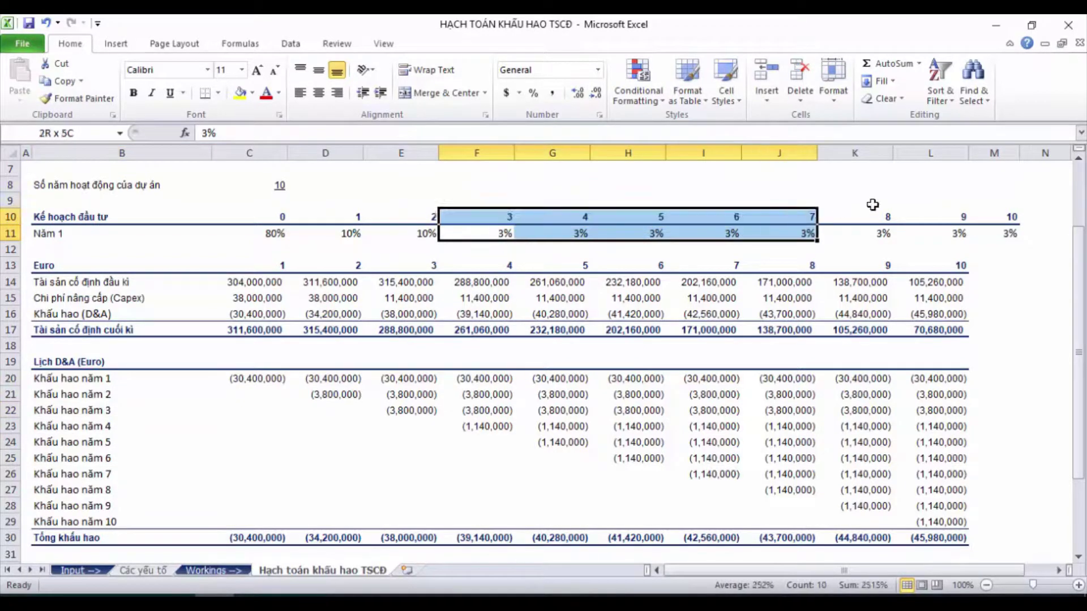
left_click(367, 456)
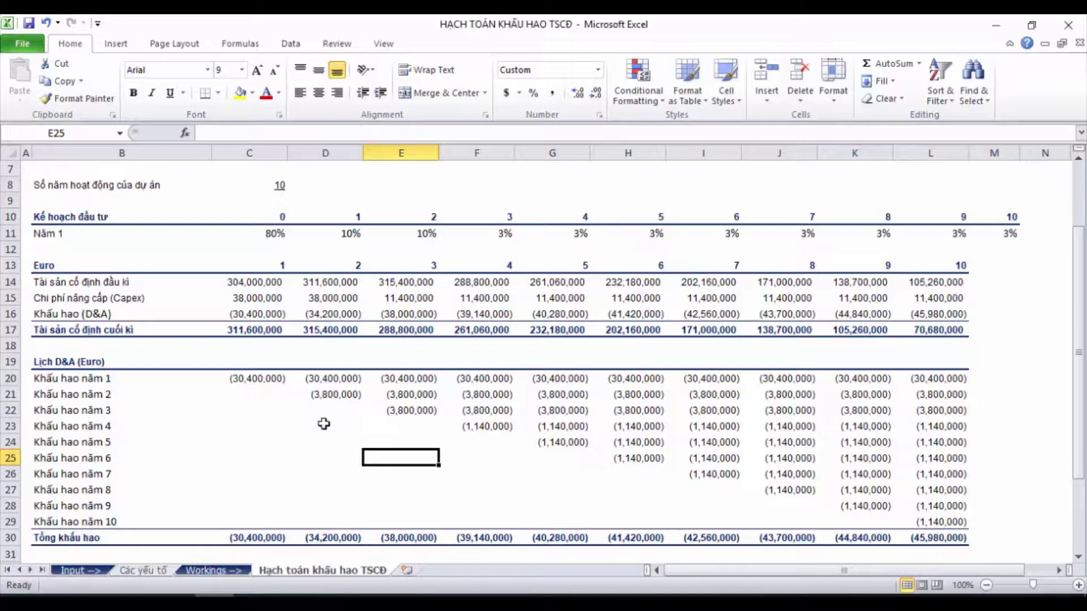
left_click(279, 537)
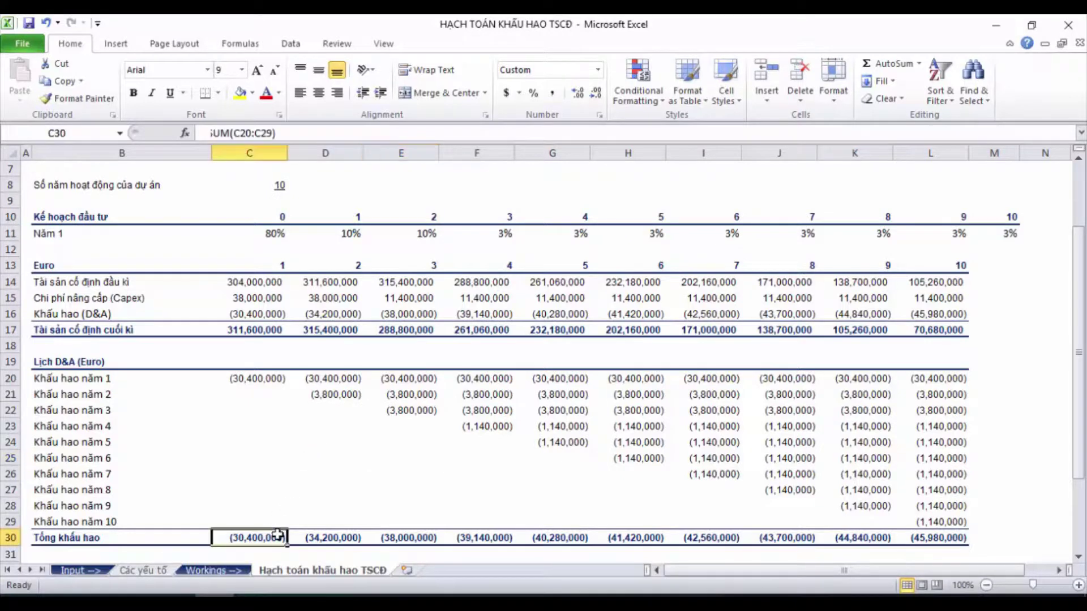
left_click(344, 537)
left_click(403, 535)
left_click(481, 538)
left_click(310, 472)
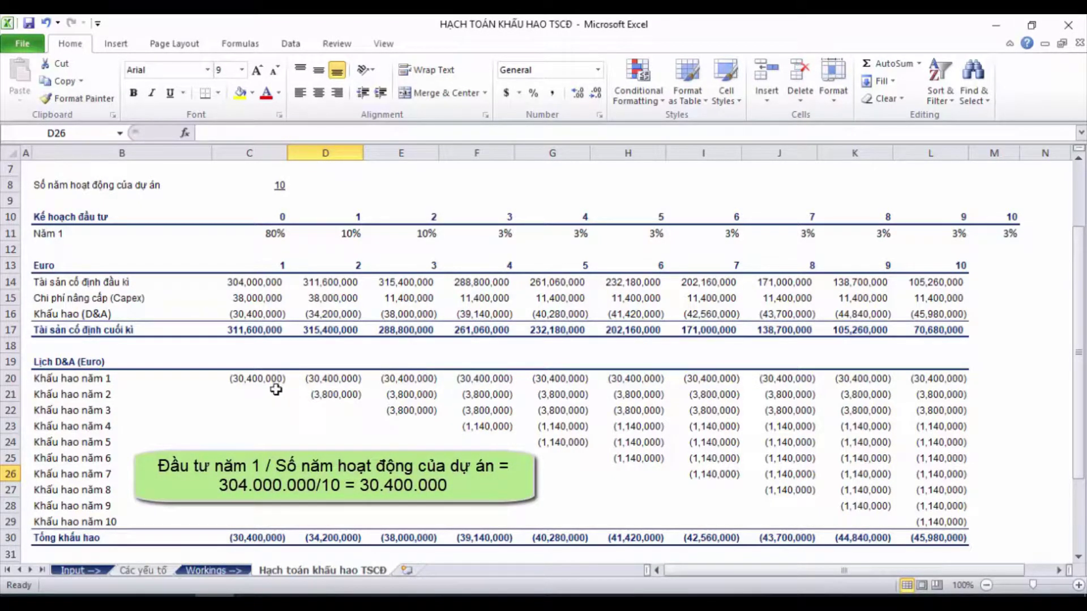
left_click(253, 313)
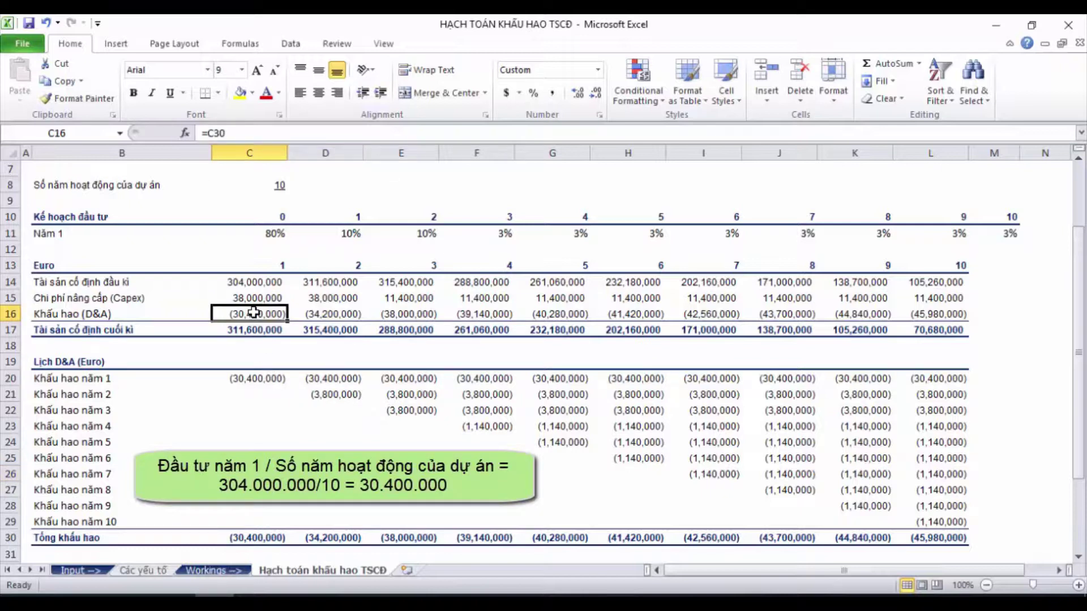
left_click(250, 380)
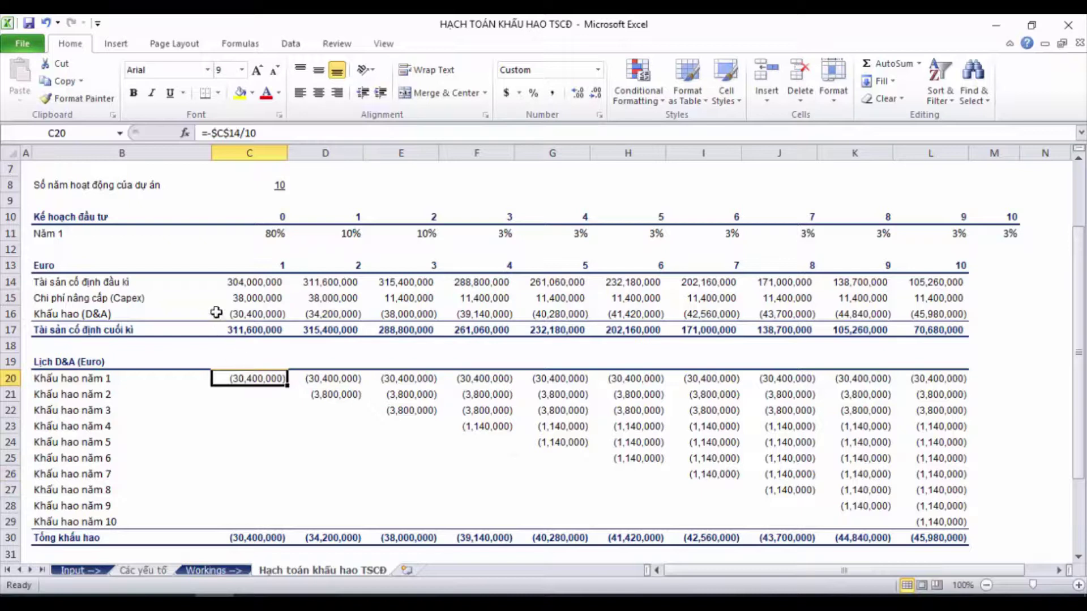
left_click_drag(332, 299, 897, 283)
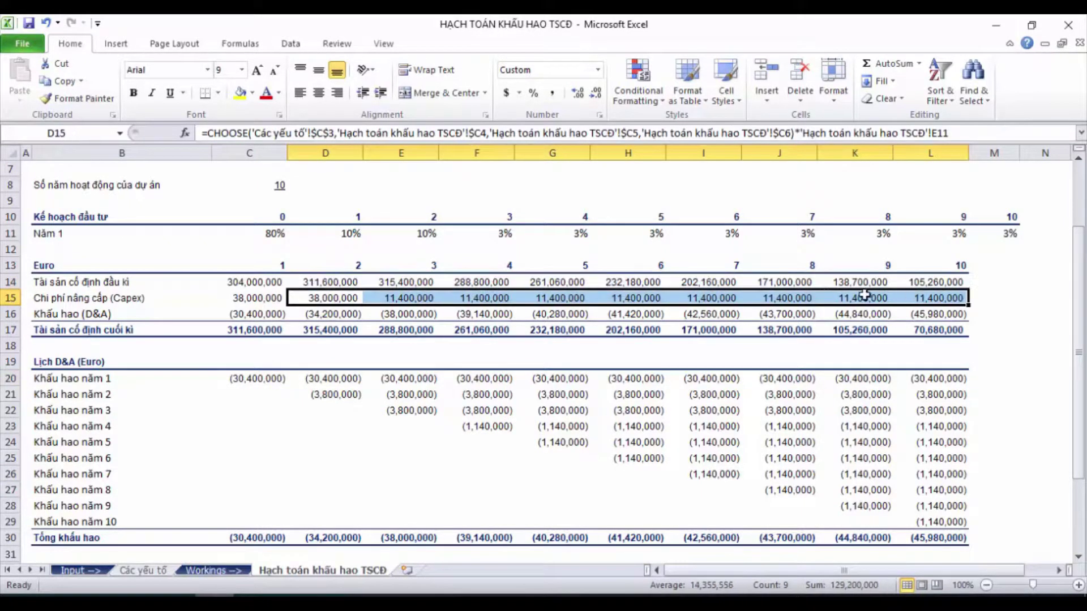
left_click(378, 326)
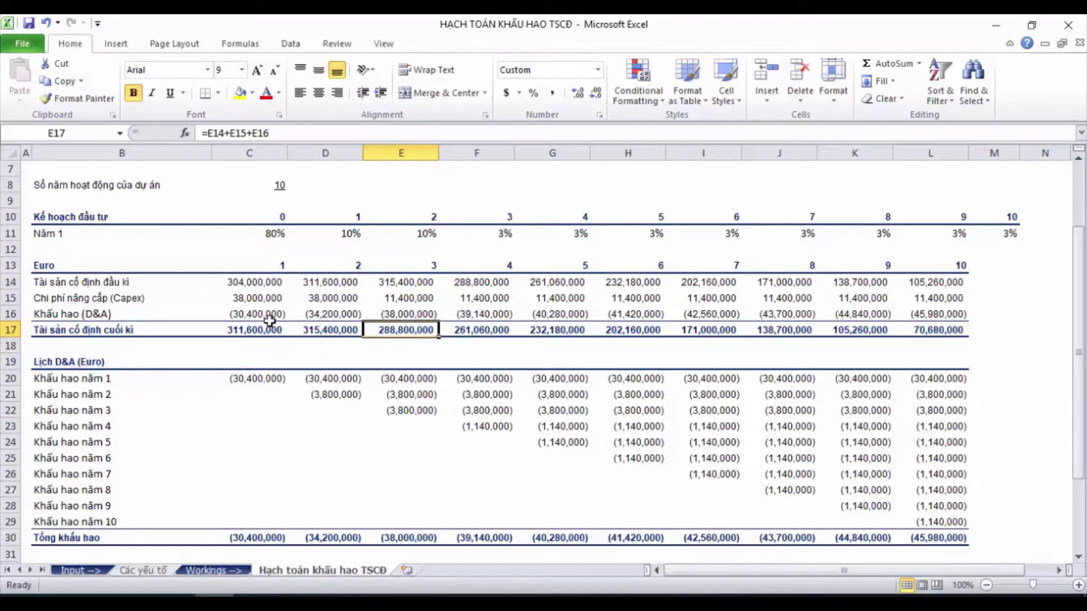
left_click_drag(260, 278, 264, 332)
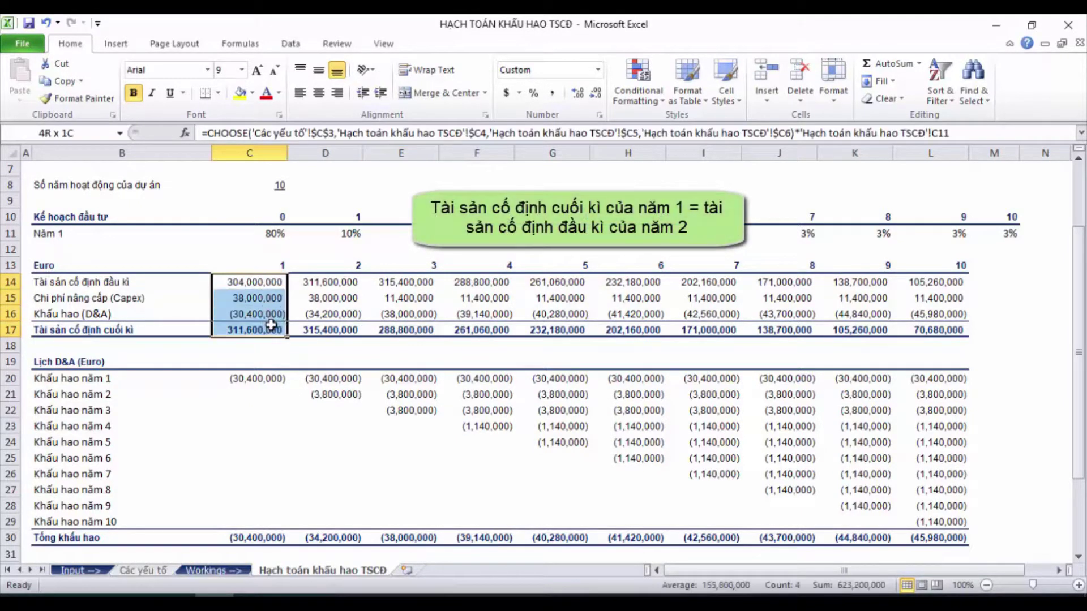
left_click(282, 355)
left_click(266, 331)
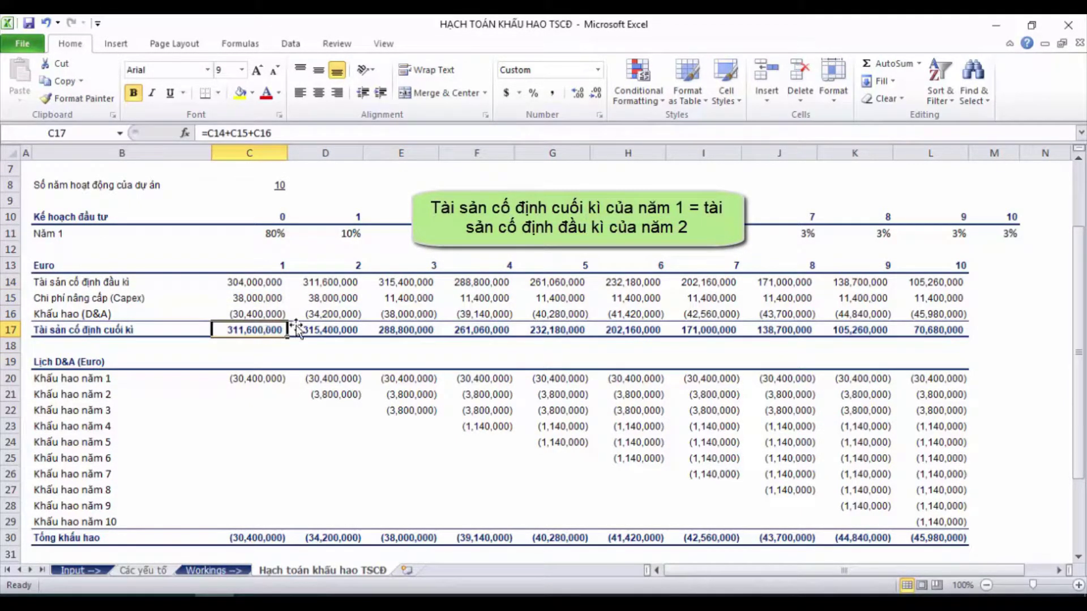
left_click(347, 279)
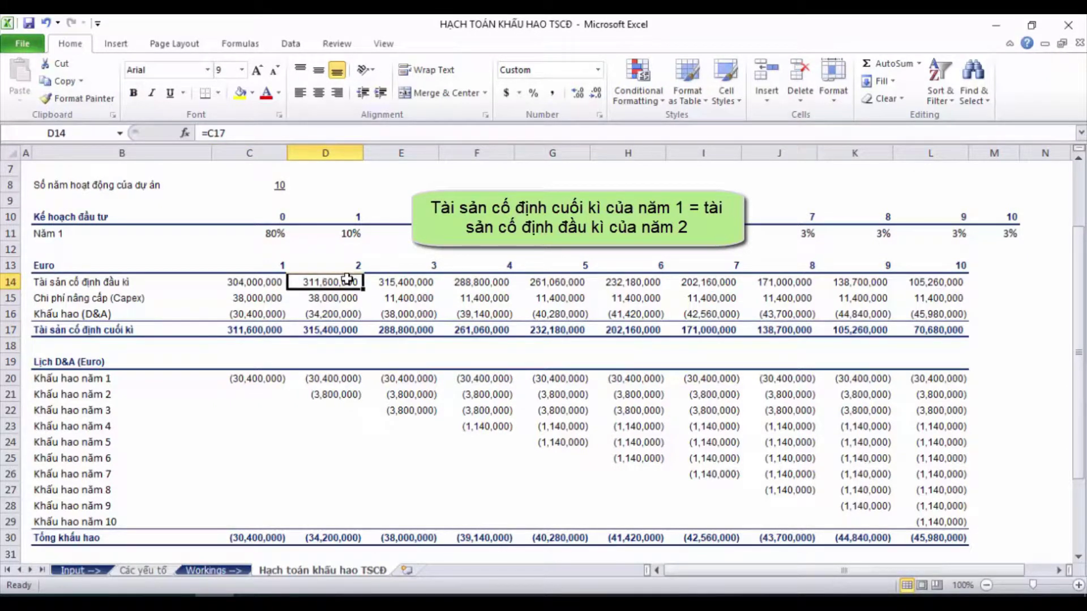
left_click(267, 329)
left_click(332, 282)
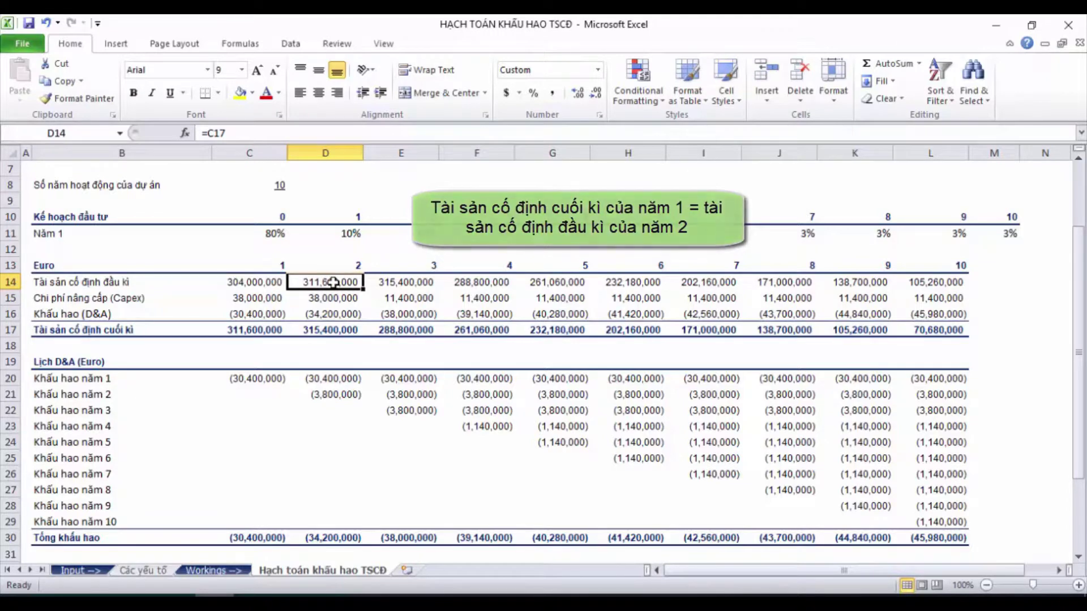
scroll(334, 282, "down", 1)
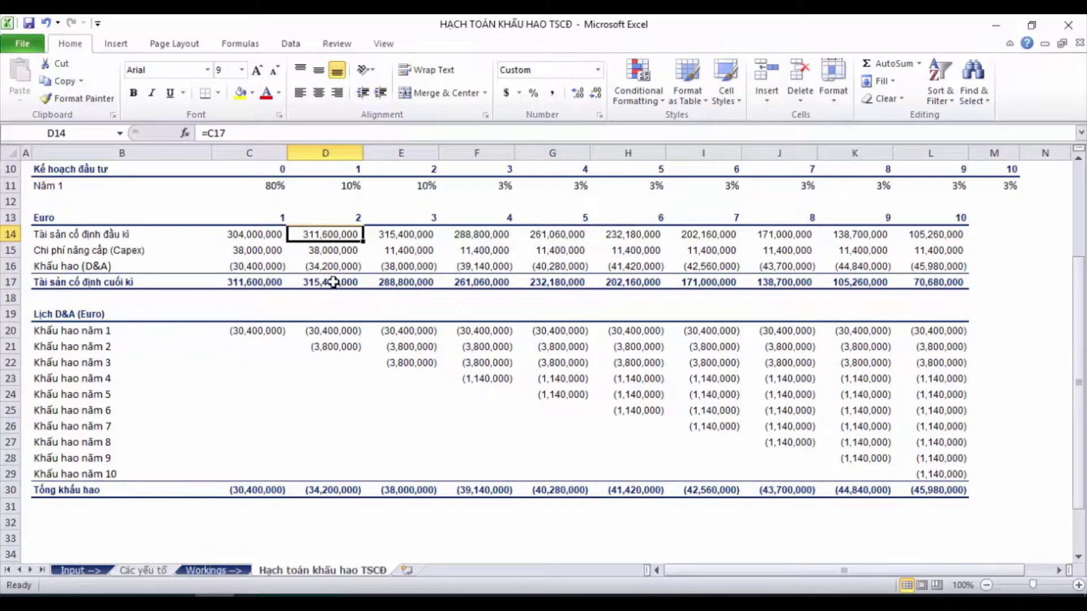
left_click(308, 250)
left_click(271, 250)
left_click(305, 250)
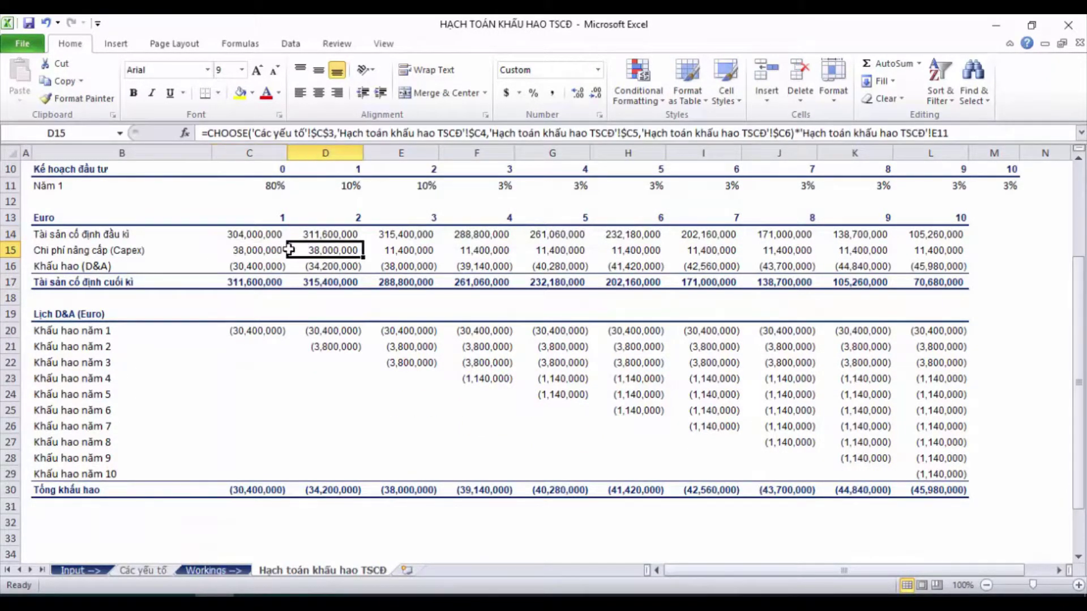
left_click_drag(286, 249, 920, 247)
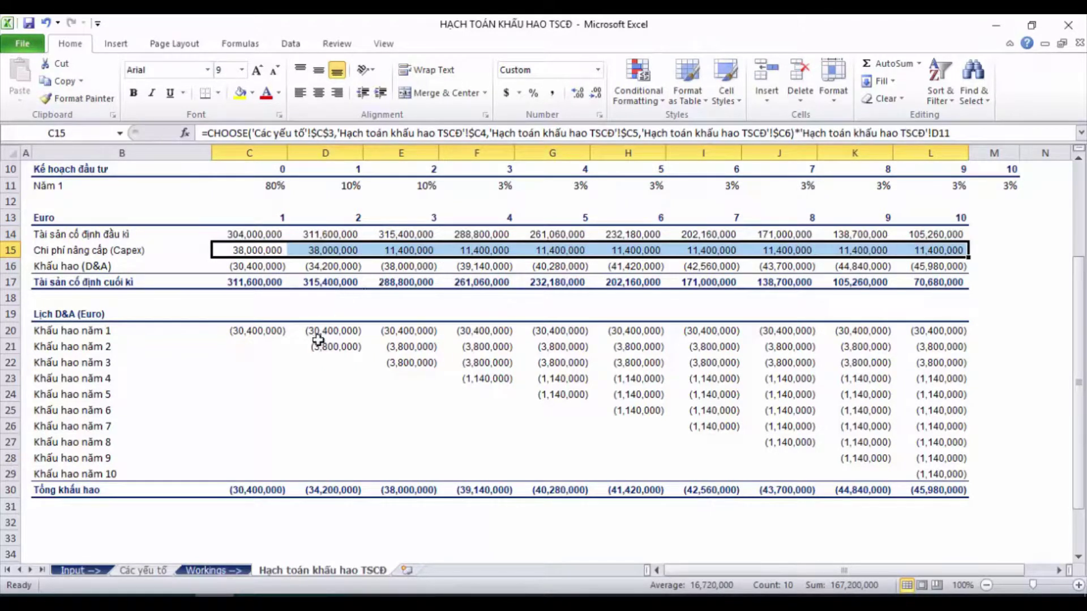
left_click(75, 270)
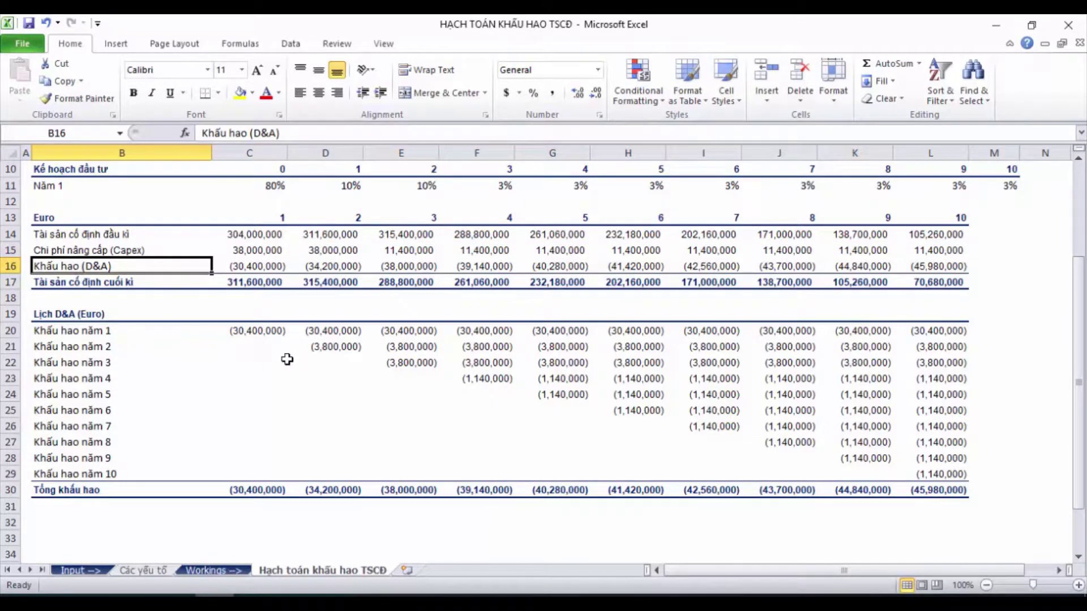
left_click_drag(104, 332, 113, 472)
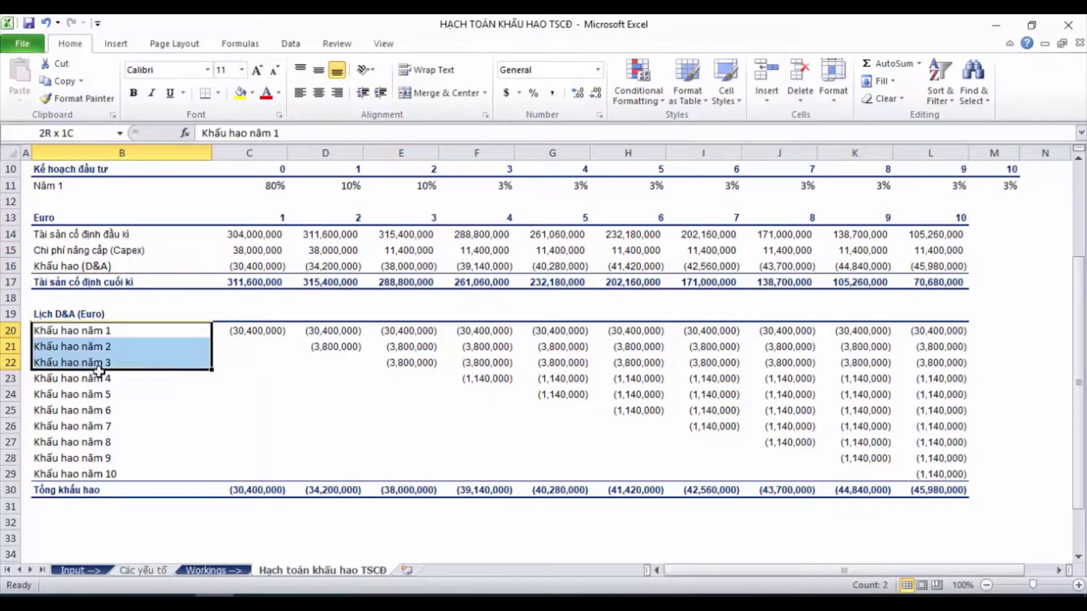
left_click(258, 399)
left_click(342, 347)
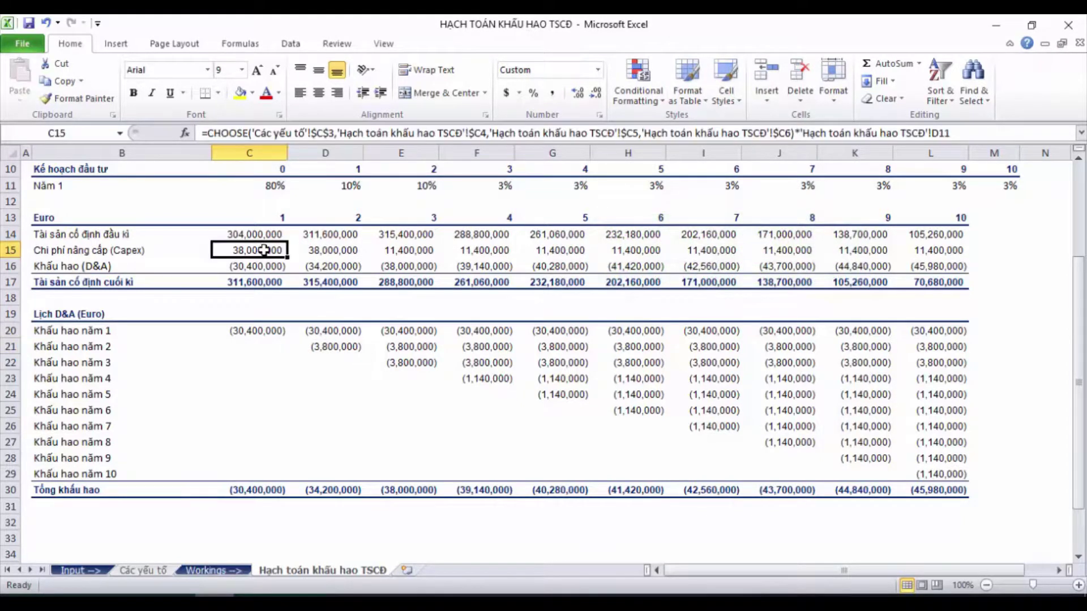
left_click(338, 345)
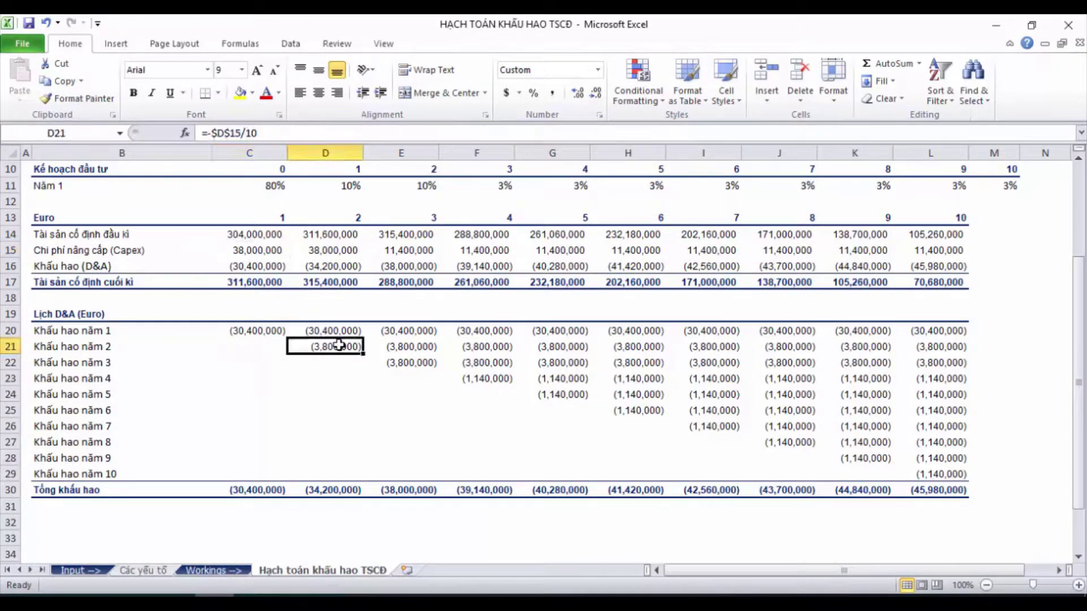
left_click(393, 346)
left_click(481, 347)
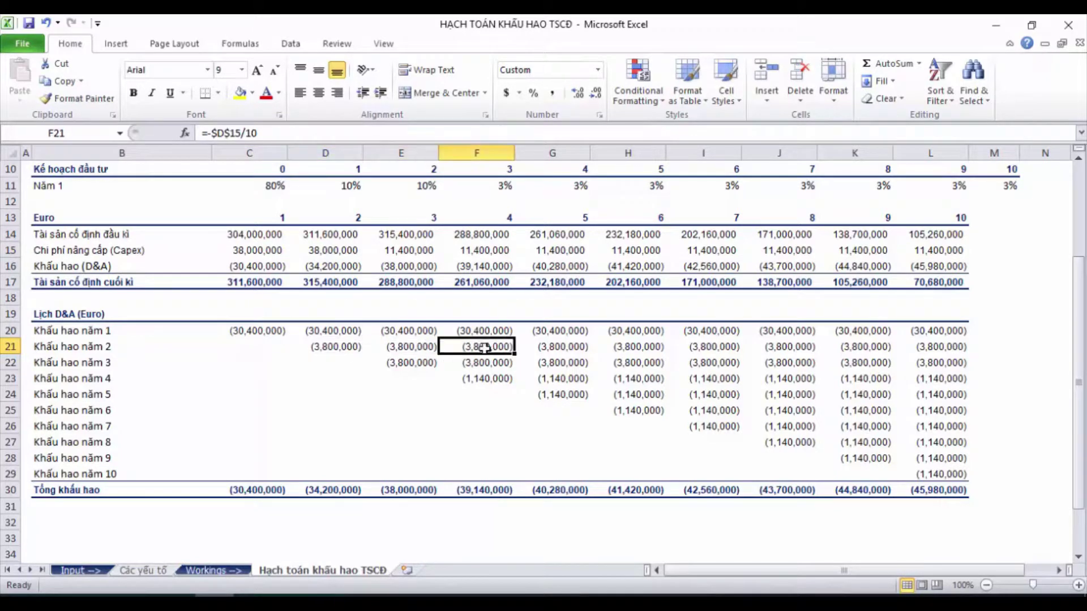
left_click_drag(357, 345, 944, 345)
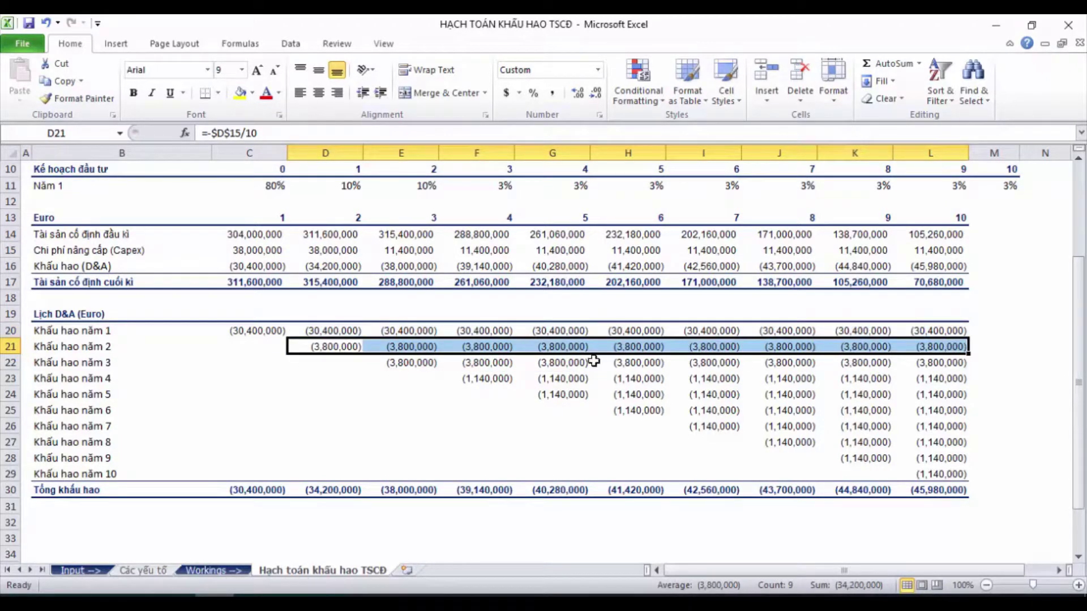
left_click(369, 381)
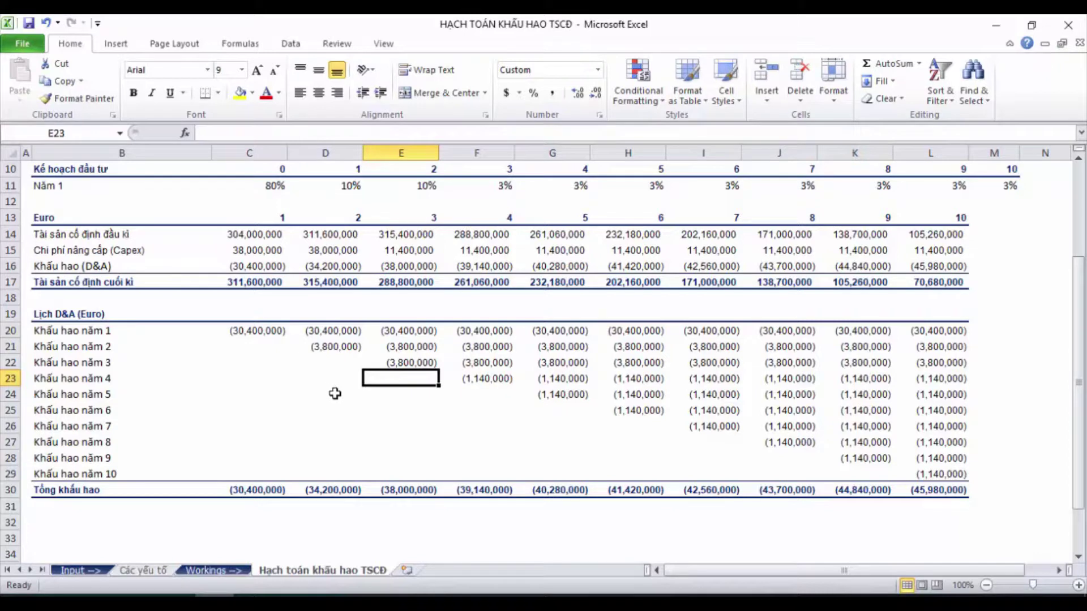
left_click(338, 490)
left_click(340, 331)
left_click(340, 347)
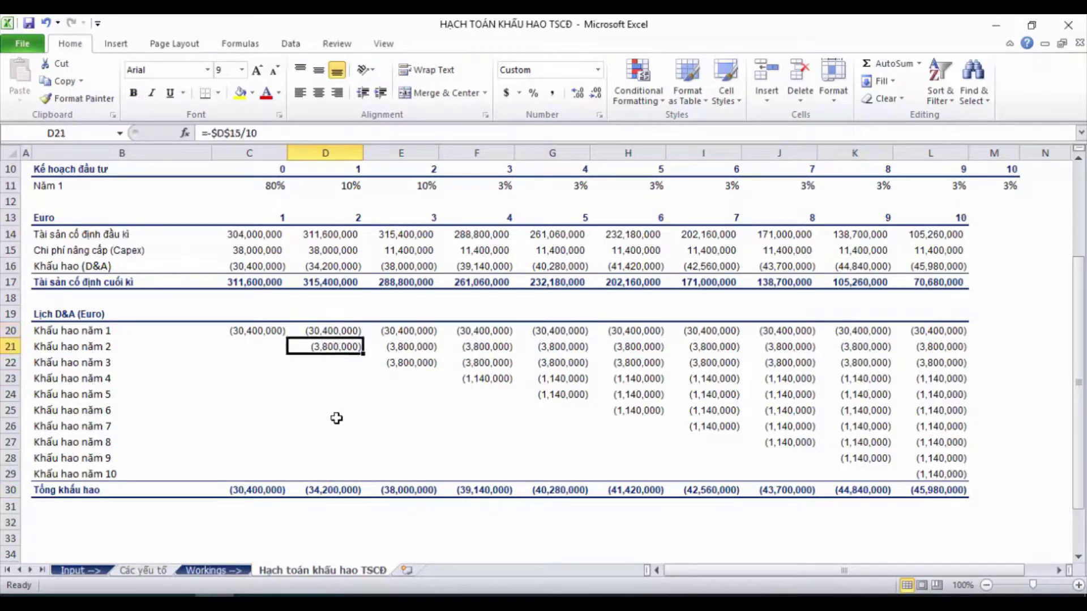
left_click(347, 487)
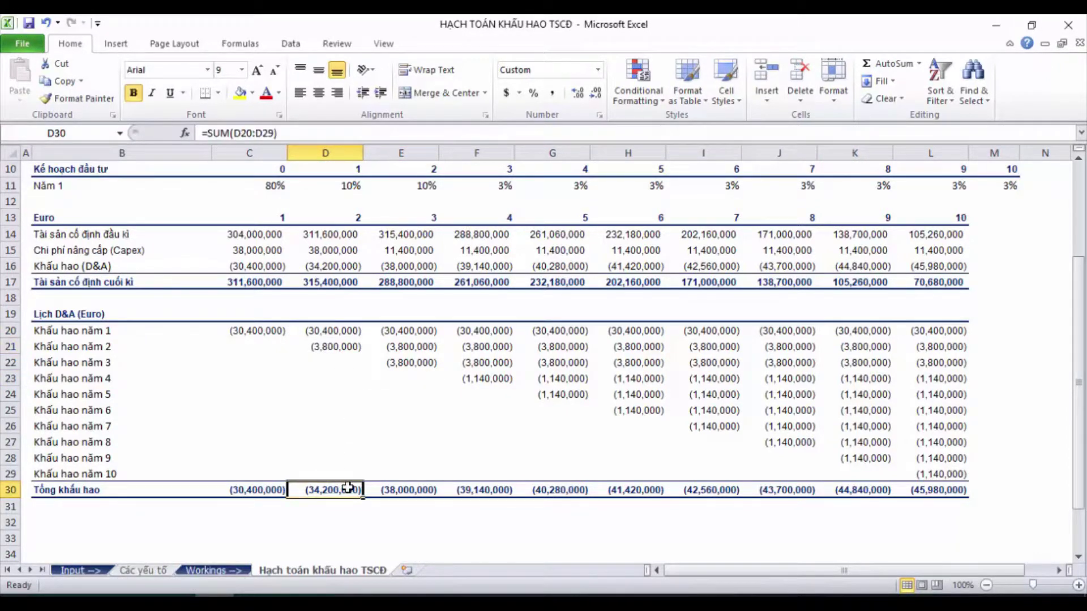
left_click(223, 134)
key("Return")
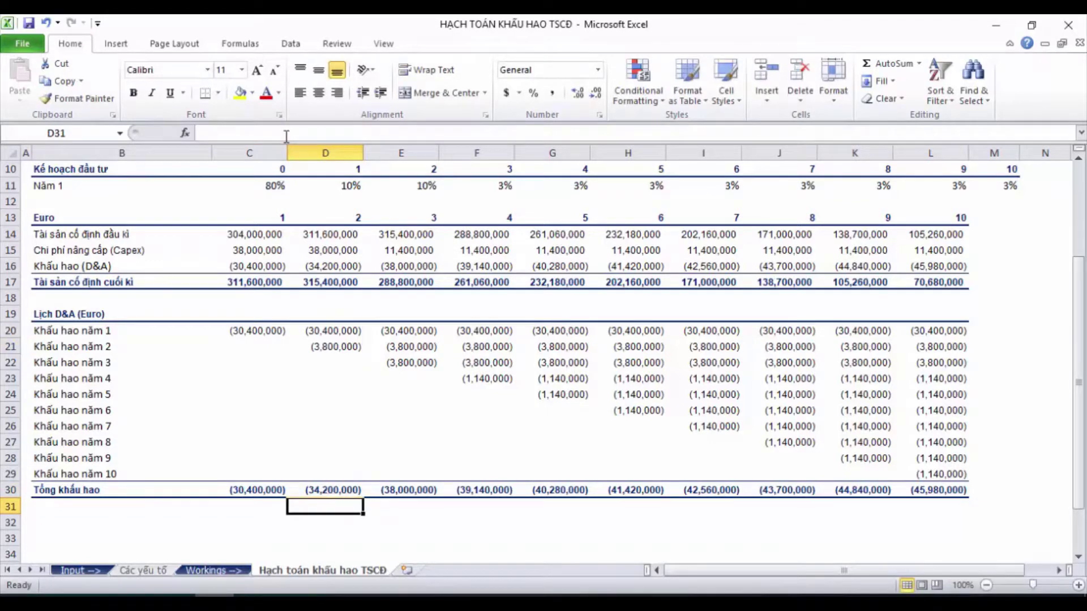
left_click(314, 402)
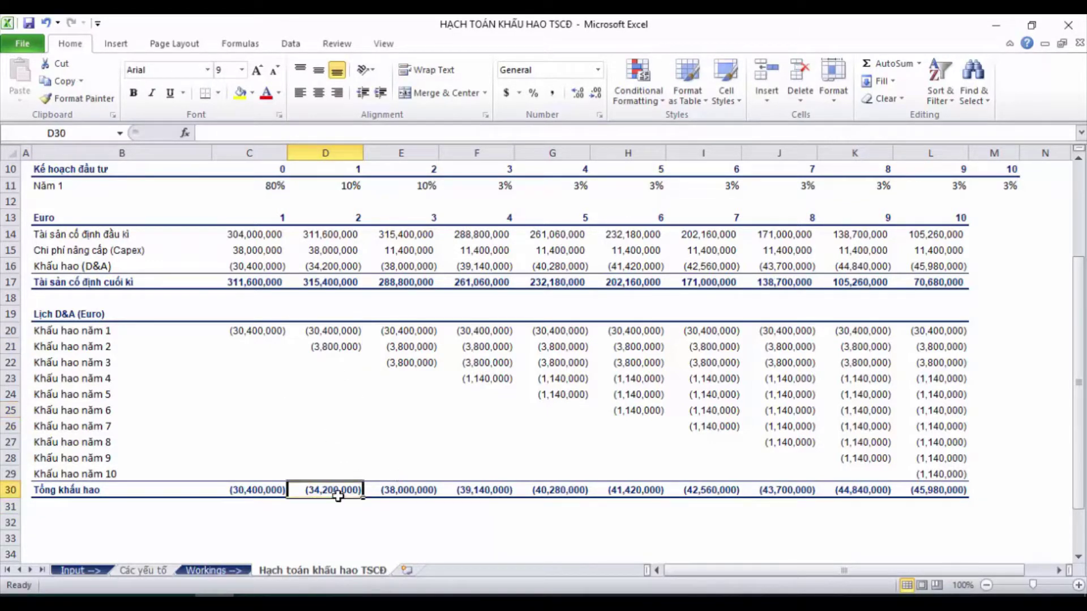
left_click(357, 486)
key("Right")
key("Right")
key("Right")
key("Right")
key("Right")
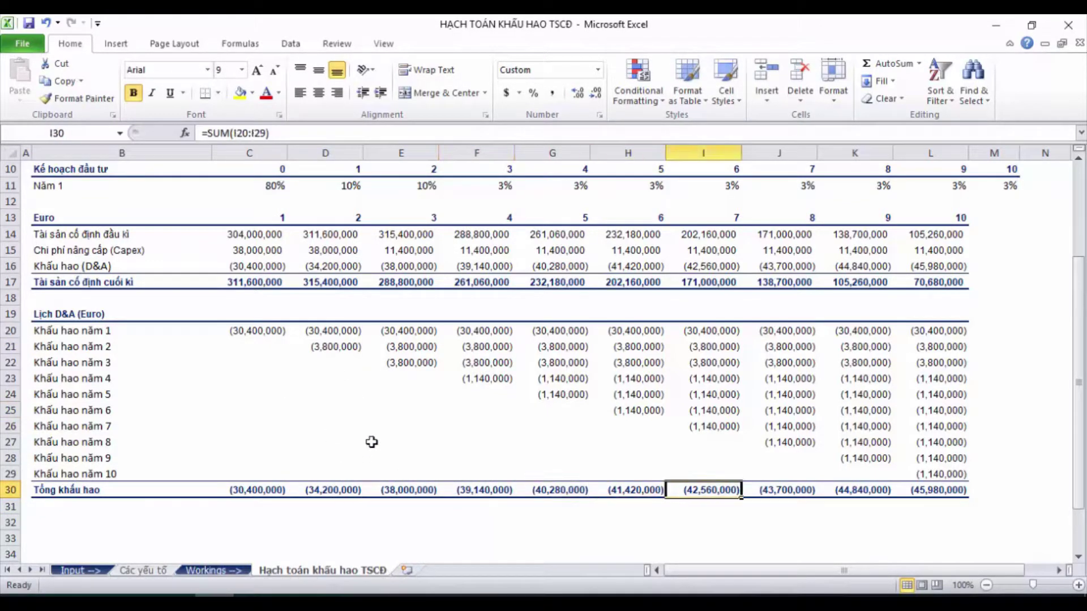
key("Right")
key("Right")
key("Right")
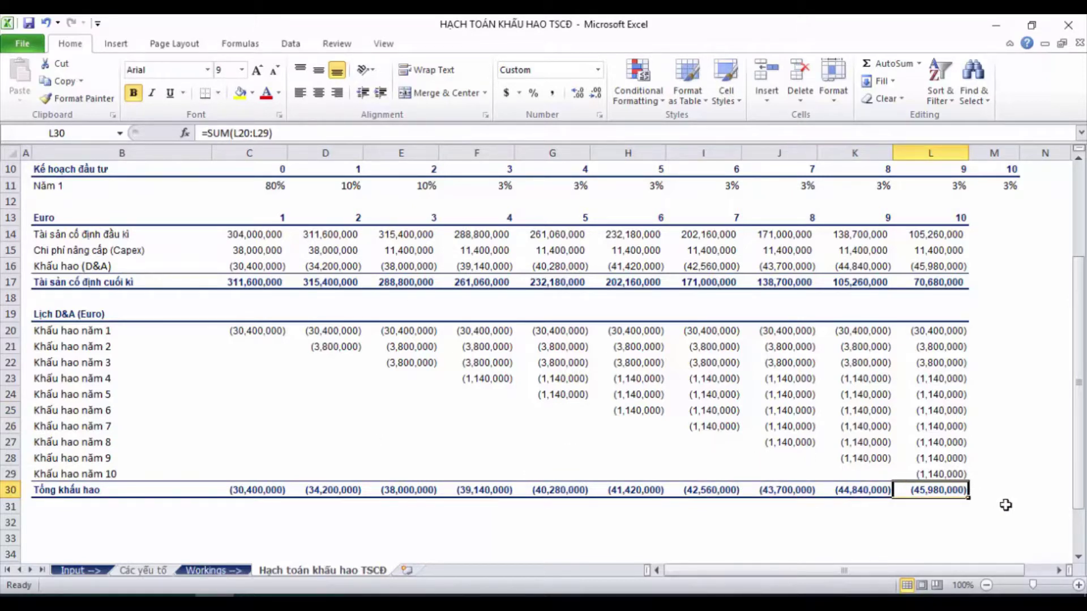
left_click(1006, 505)
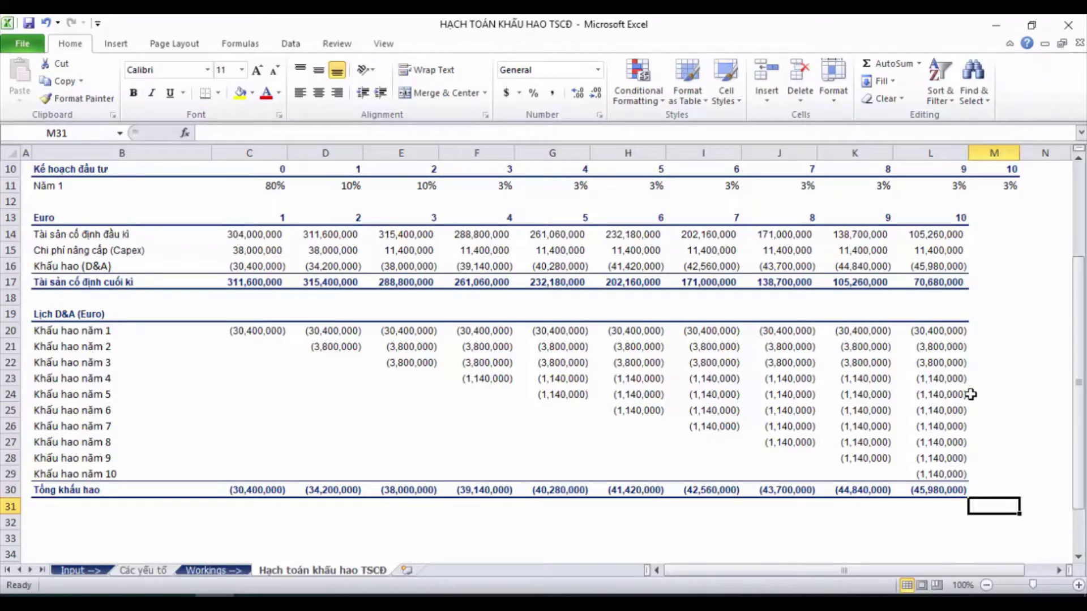